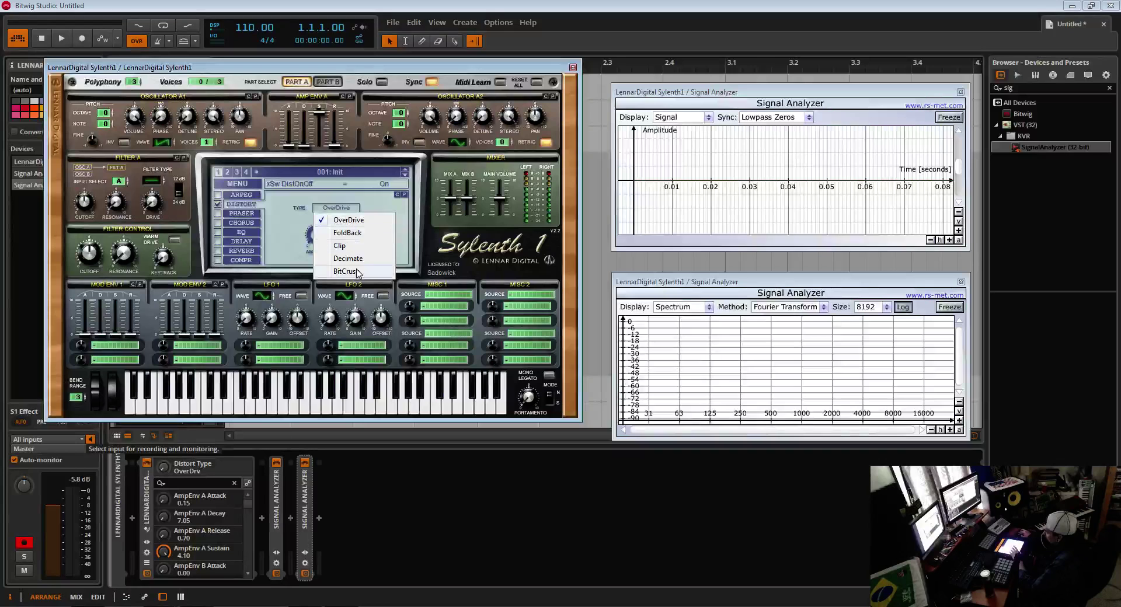
# Select OverDrive as the distortion type in Sylenth1 and adjust the distortion amount to about 3.
pyautogui.click(367, 223)
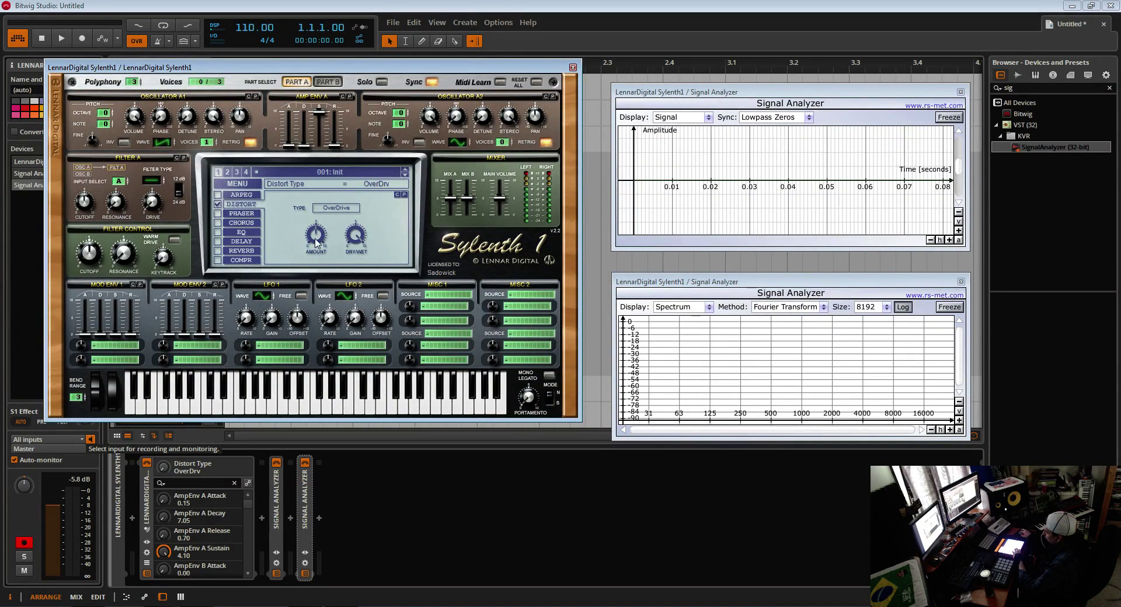
pyautogui.click(327, 211)
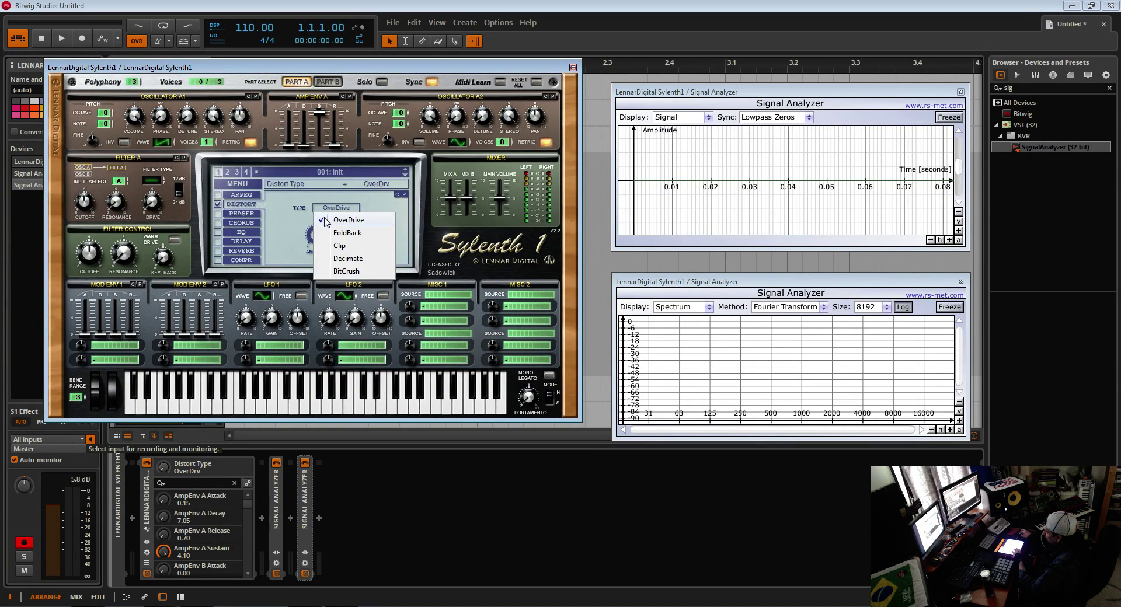
pyautogui.click(481, 231)
pyautogui.moveTo(320, 238); pyautogui.dragTo(318, 260)
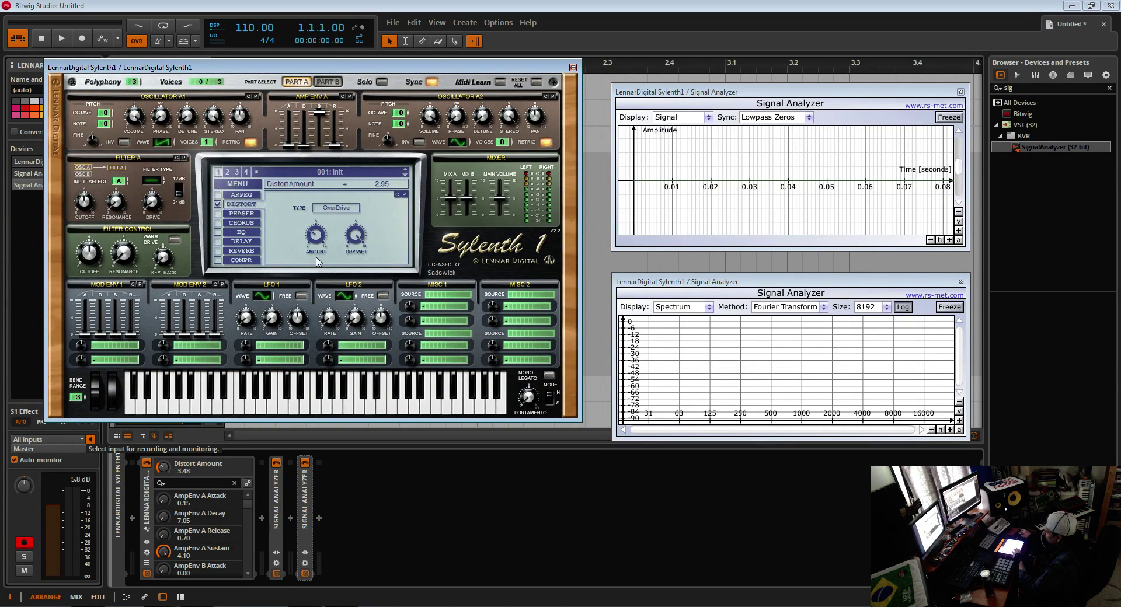
# Set oscillator A1's waveform to Sine and switch the distortion effect off.
pyautogui.moveTo(172, 143); pyautogui.dragTo(171, 166)
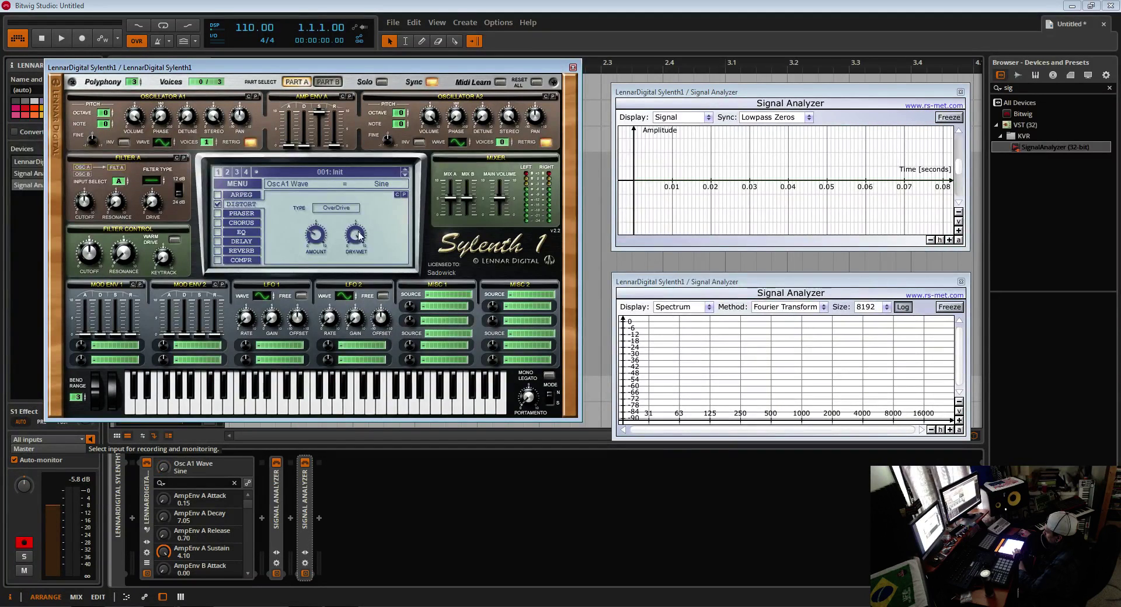
pyautogui.click(331, 211)
pyautogui.click(218, 204)
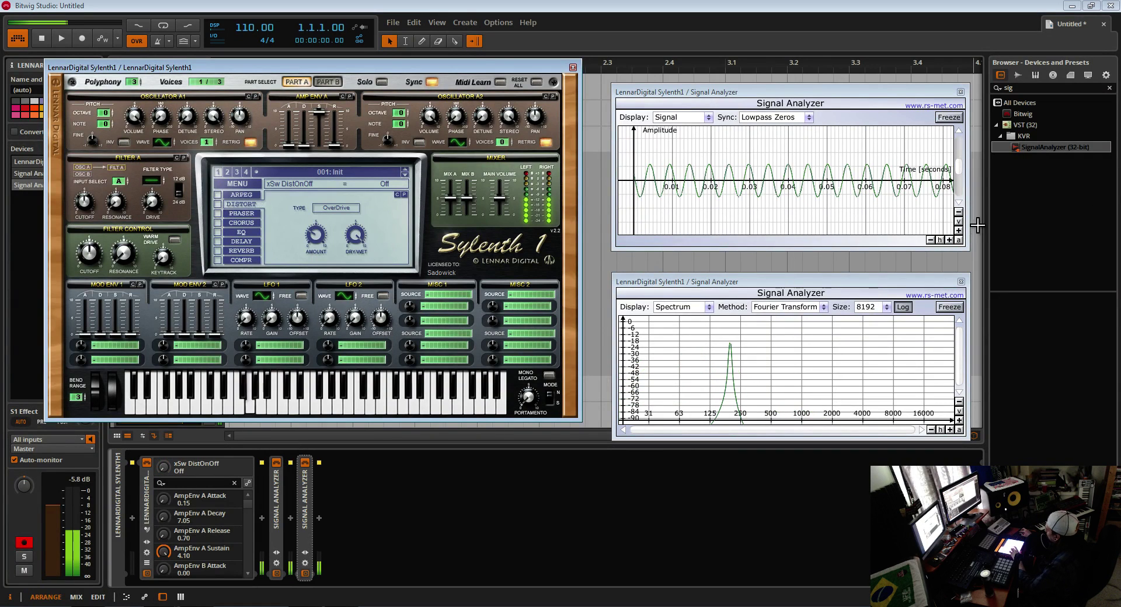
# Zoom in on the waveform analyzer's time axis and freeze the spectrum display of the clean sine.
pyautogui.click(949, 240)
pyautogui.click(950, 240)
pyautogui.click(950, 240)
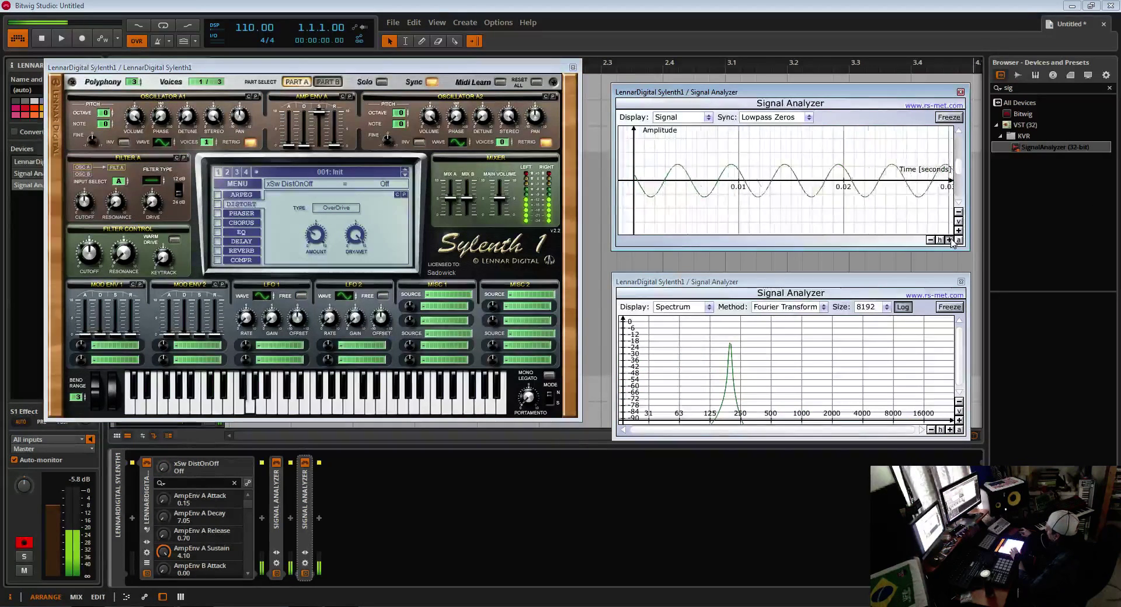
pyautogui.click(950, 240)
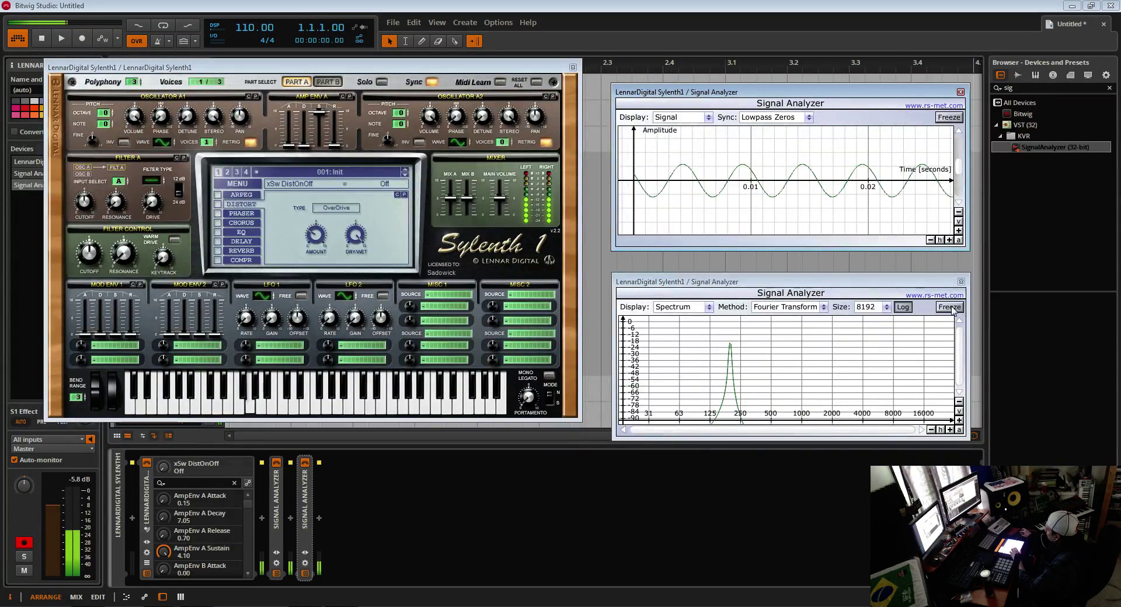
pyautogui.click(951, 308)
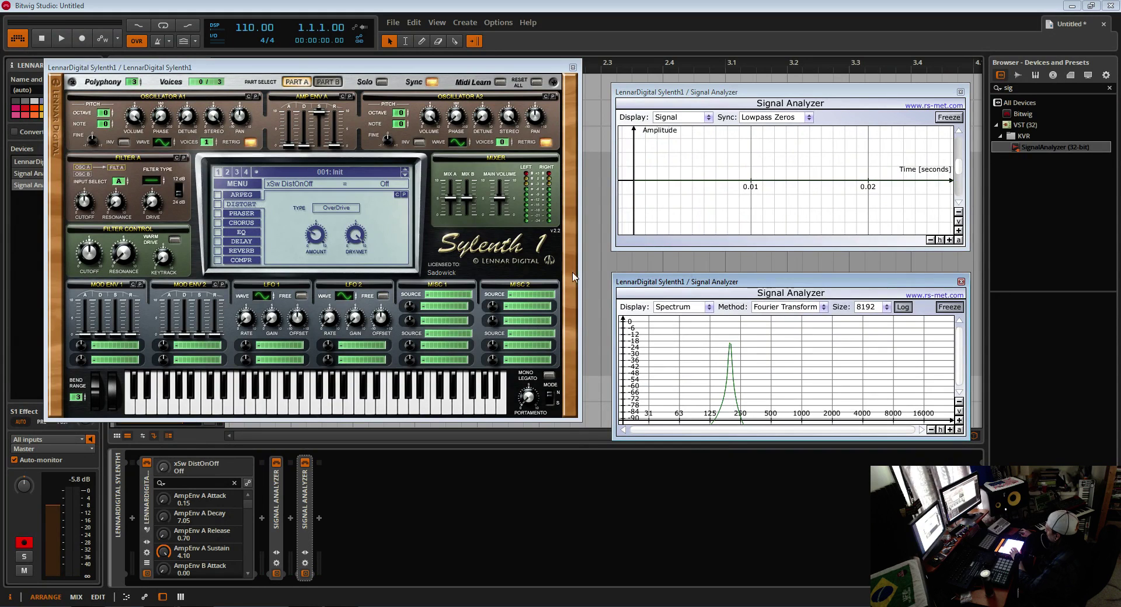
# Examine the frozen spectrum with oscillator A1 set to Saw, and return the oscillator to Sine.
pyautogui.click(165, 140)
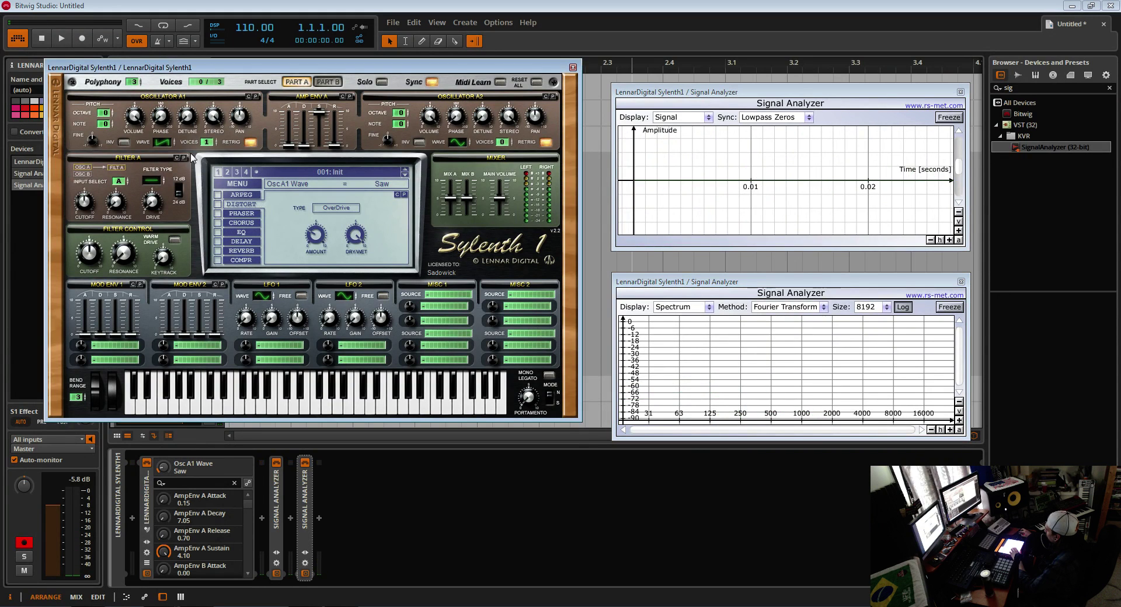
pyautogui.click(950, 307)
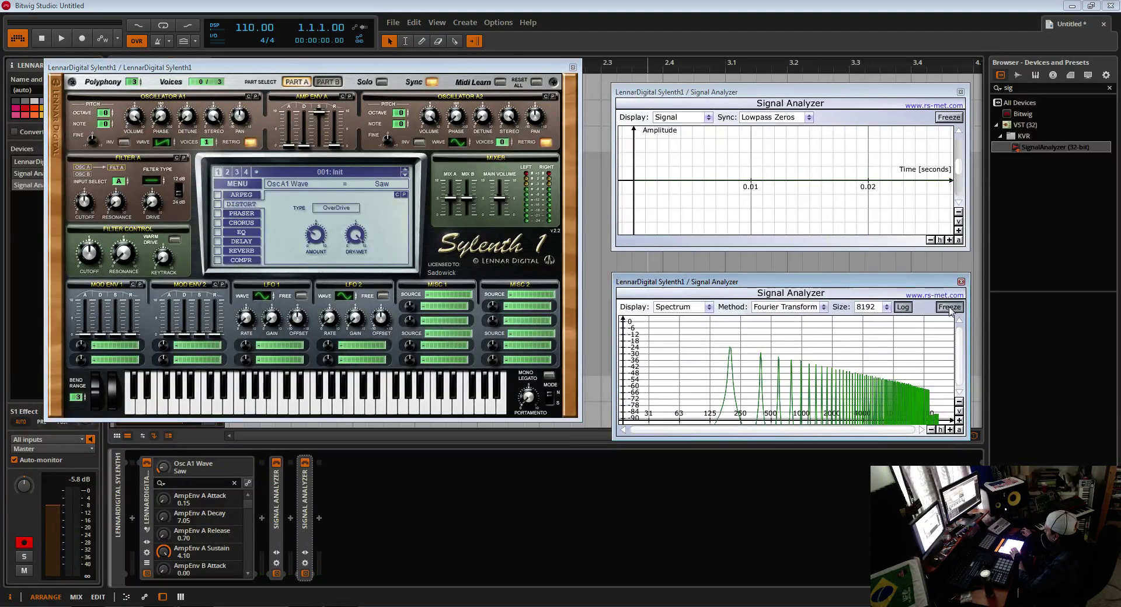
pyautogui.click(170, 141)
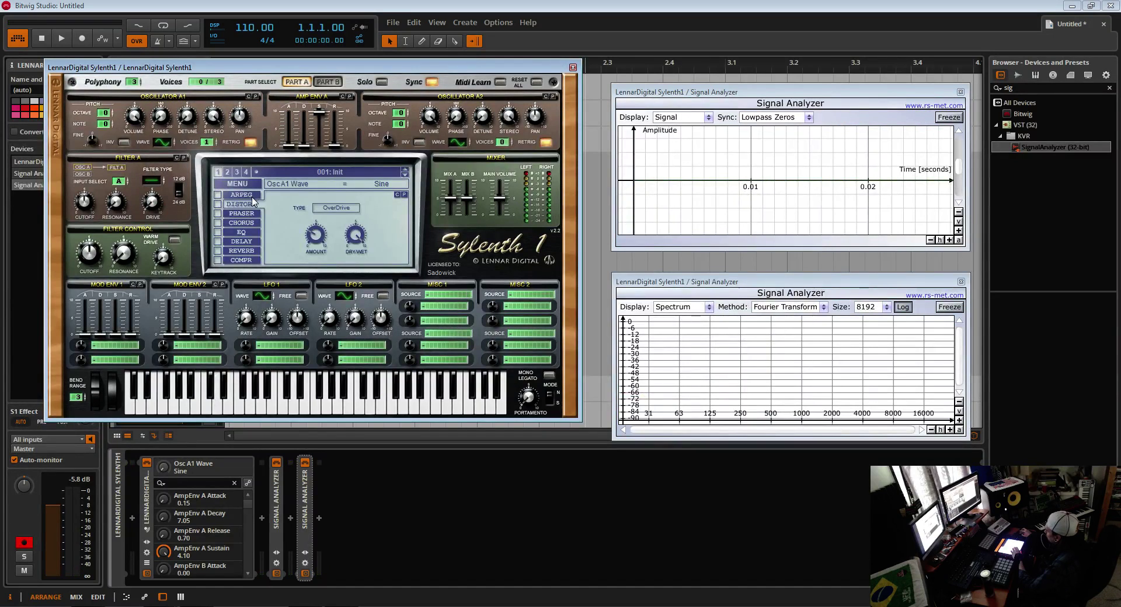
# Enable the OverDrive distortion and set its amount to 4.67.
pyautogui.click(218, 204)
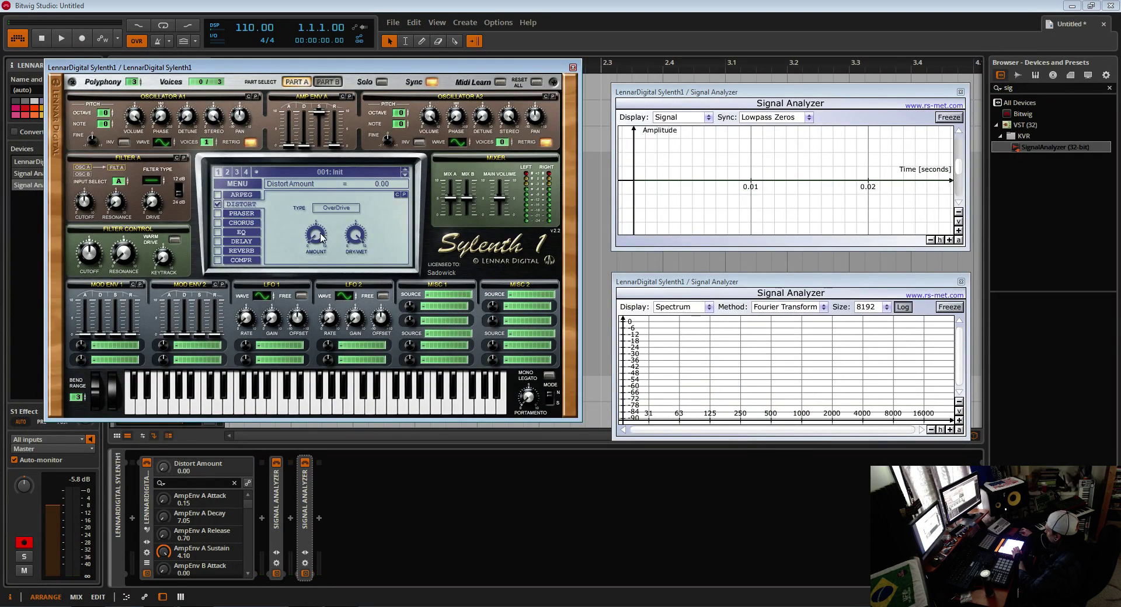
pyautogui.moveTo(766, 408)
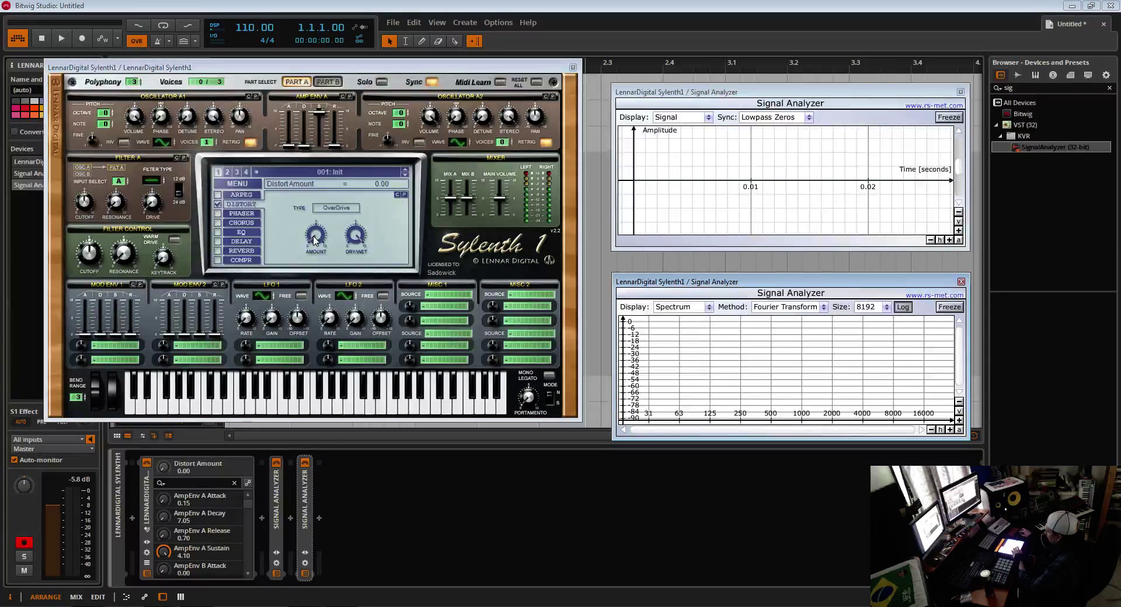
pyautogui.moveTo(316, 240); pyautogui.dragTo(316, 182)
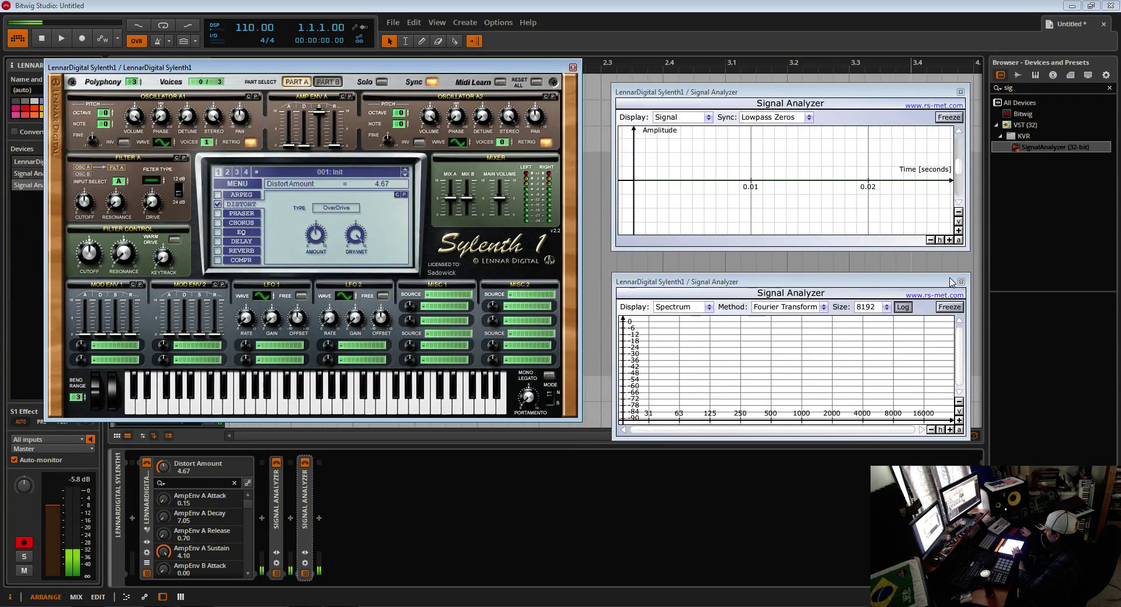
# Freeze the overdriven sine's spectrum for inspection, release it, and raise the distortion amount to 8.57.
pyautogui.click(949, 306)
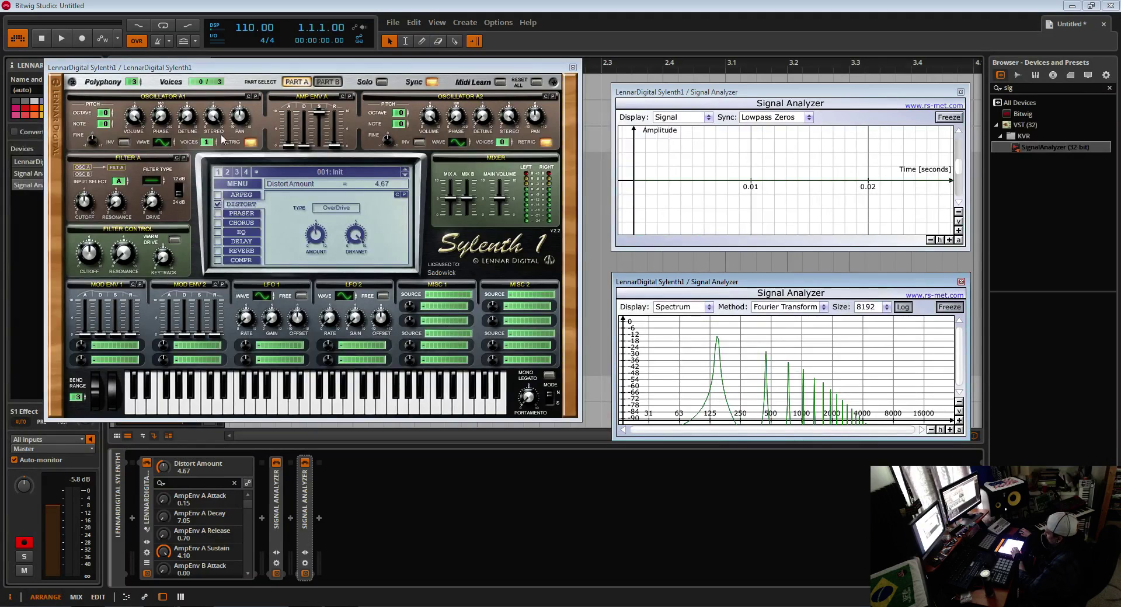
pyautogui.click(950, 308)
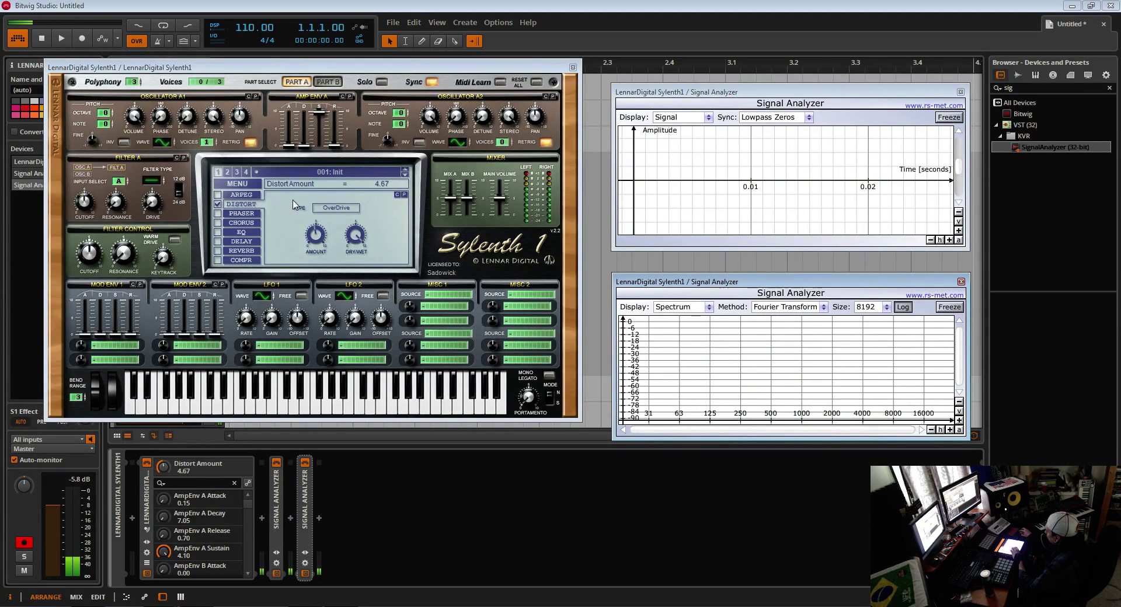
pyautogui.moveTo(319, 241); pyautogui.dragTo(338, 218)
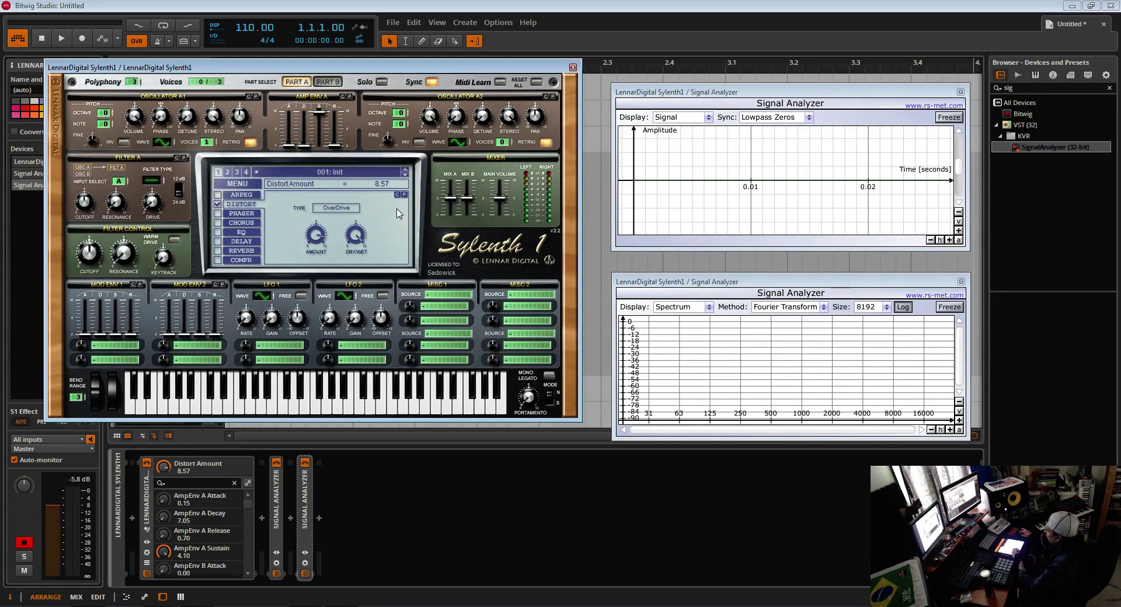
# Change the distortion type to FoldBack and on to Clip, and toggle the spectrum display's freeze.
pyautogui.click(337, 208)
pyautogui.click(347, 233)
pyautogui.click(342, 211)
pyautogui.click(346, 246)
pyautogui.click(948, 308)
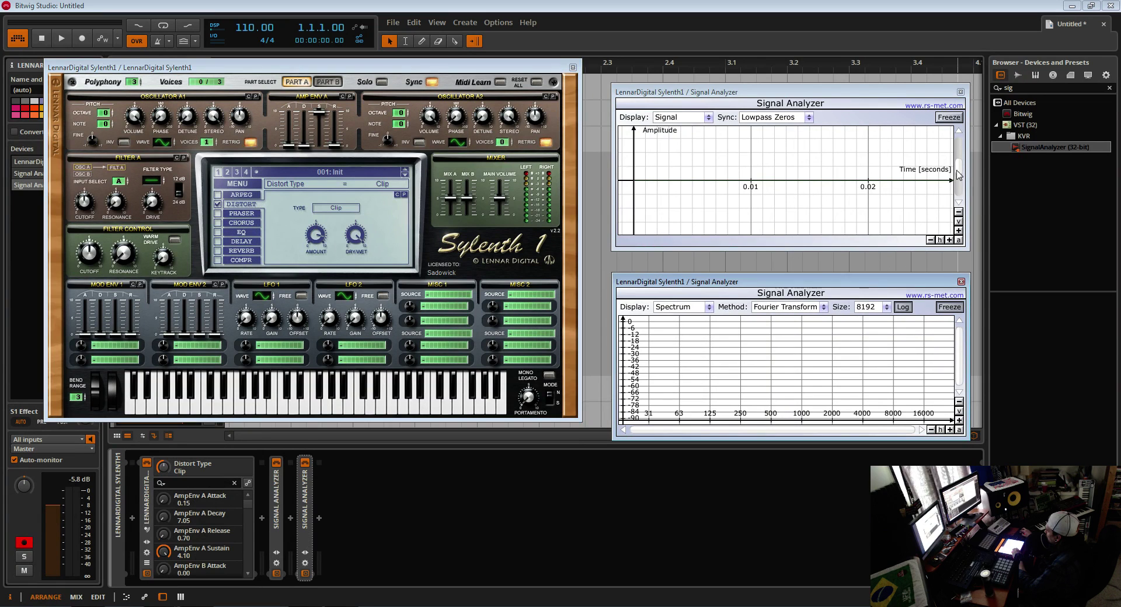
# Zoom in further on the waveform analyzer's time axis and set the Clip distortion amount to 3.90.
pyautogui.click(950, 240)
pyautogui.click(950, 240)
pyautogui.click(553, 300)
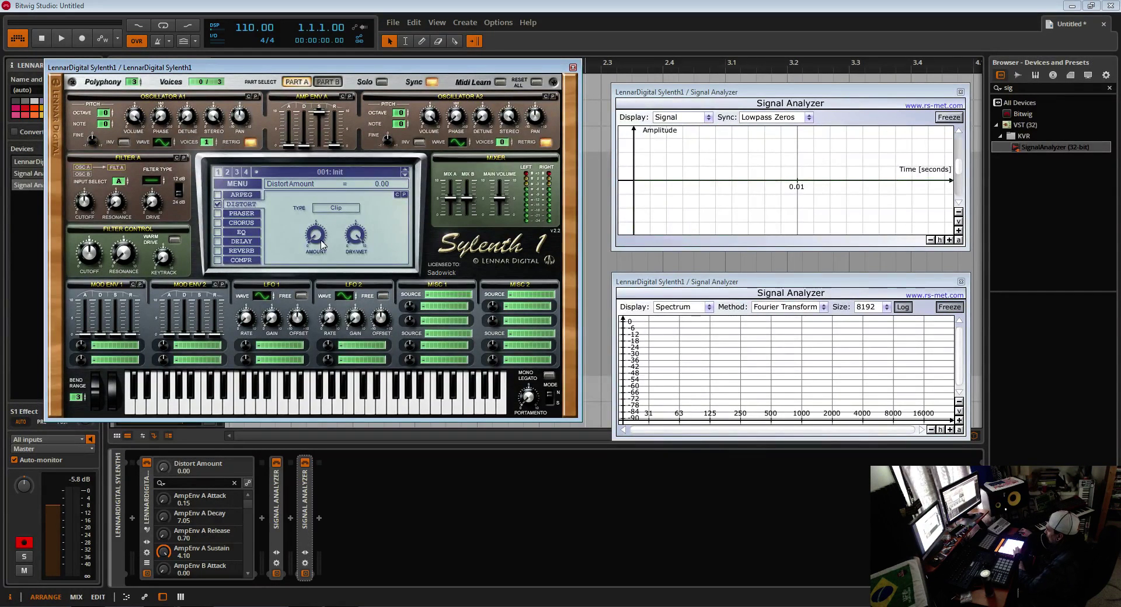
pyautogui.moveTo(320, 245); pyautogui.dragTo(330, 203)
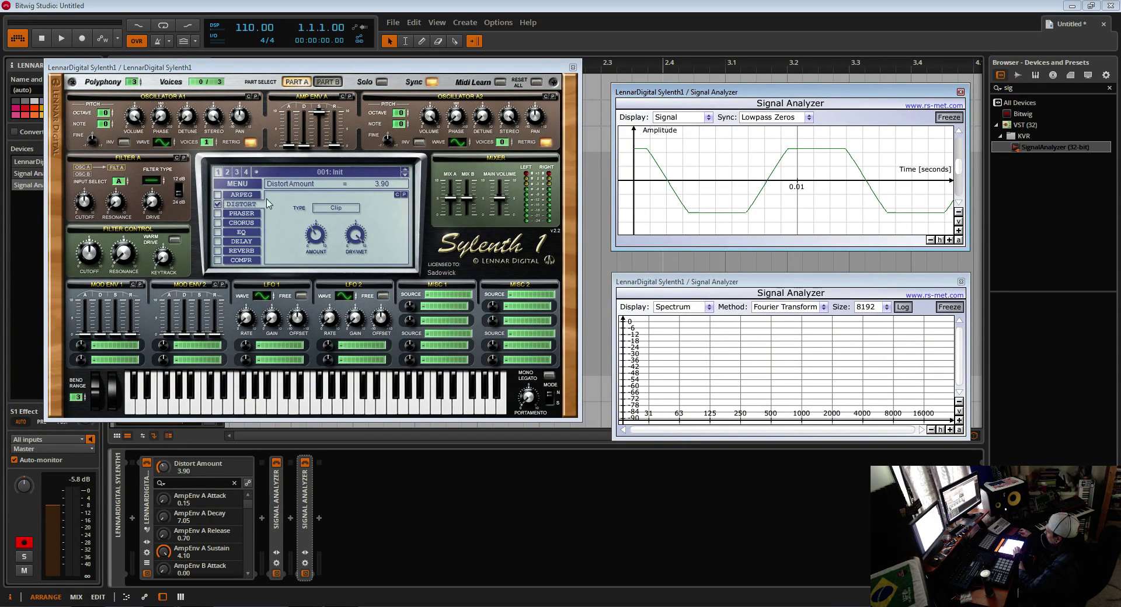
# Raise the Clip distortion amount to 10.00 and freeze the spectrum to inspect its upper harmonics.
pyautogui.moveTo(316, 235); pyautogui.dragTo(376, 239)
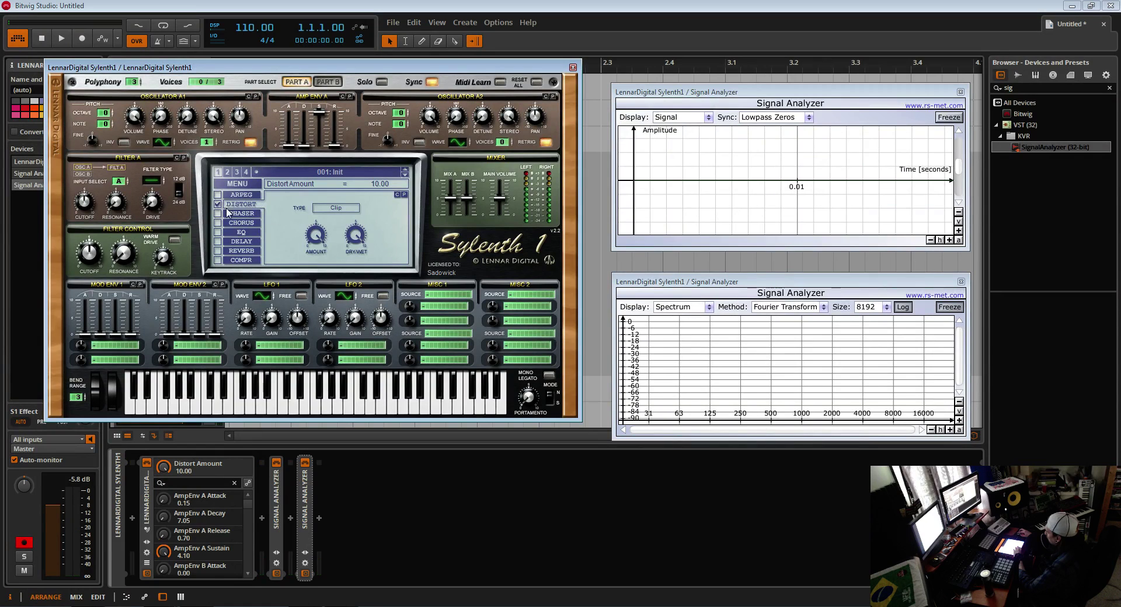
pyautogui.click(955, 311)
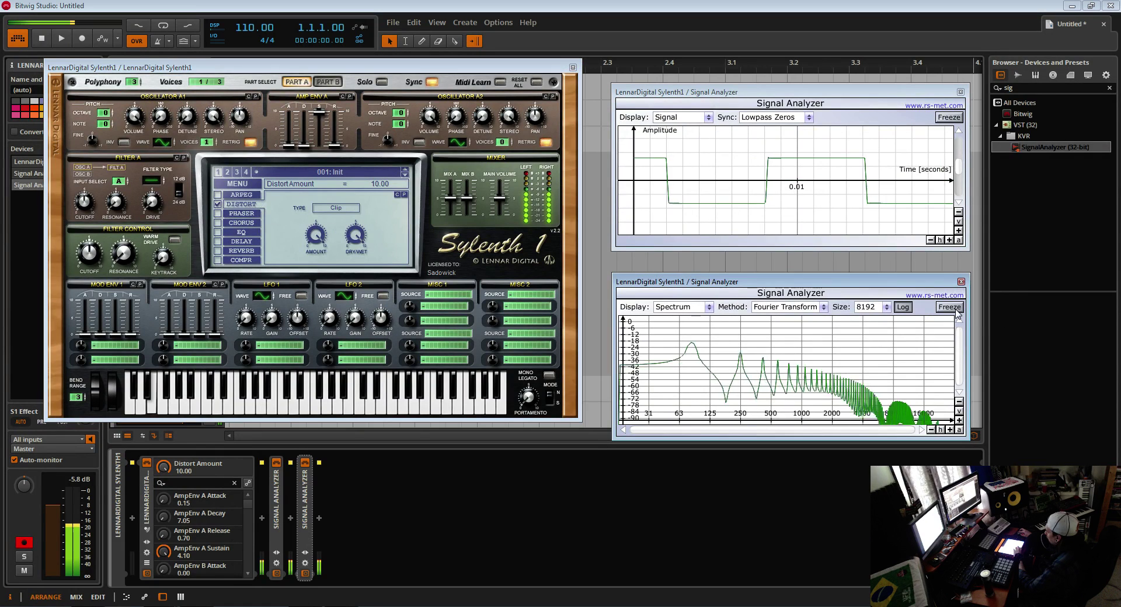
pyautogui.click(956, 311)
pyautogui.moveTo(872, 390)
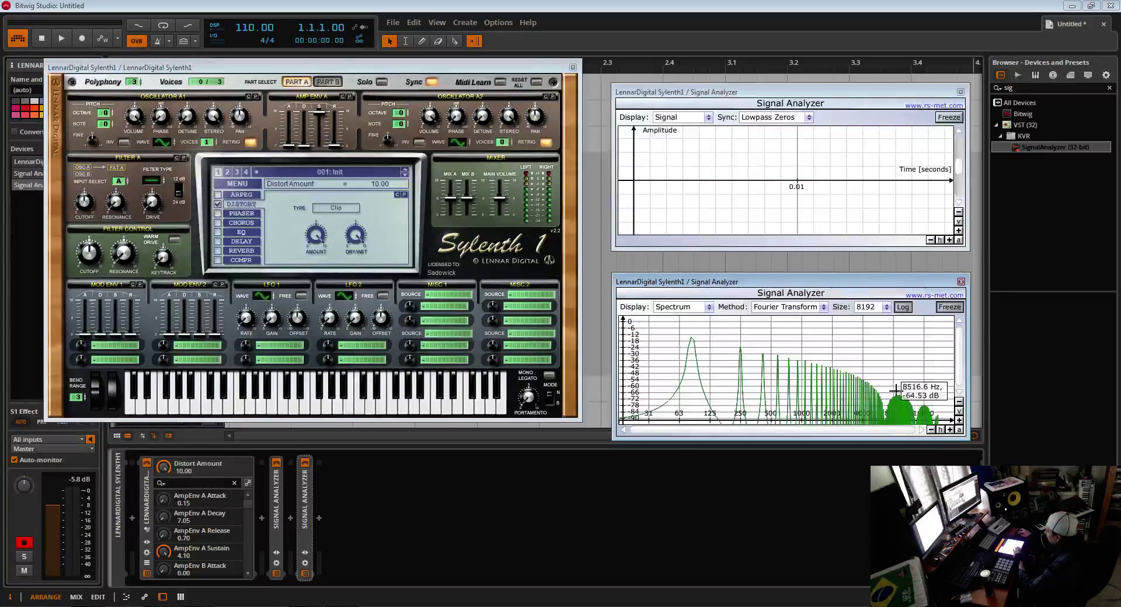
# Change the distortion type to FoldBack and set its amount to 7.62, inspecting the frozen waveform.
pyautogui.click(336, 208)
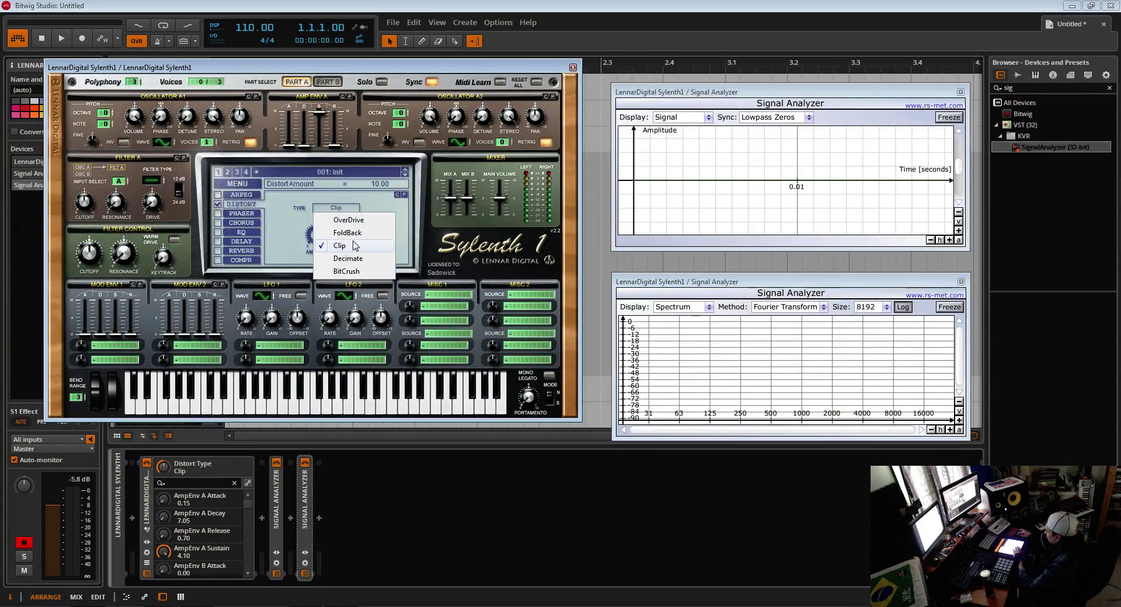
pyautogui.click(354, 233)
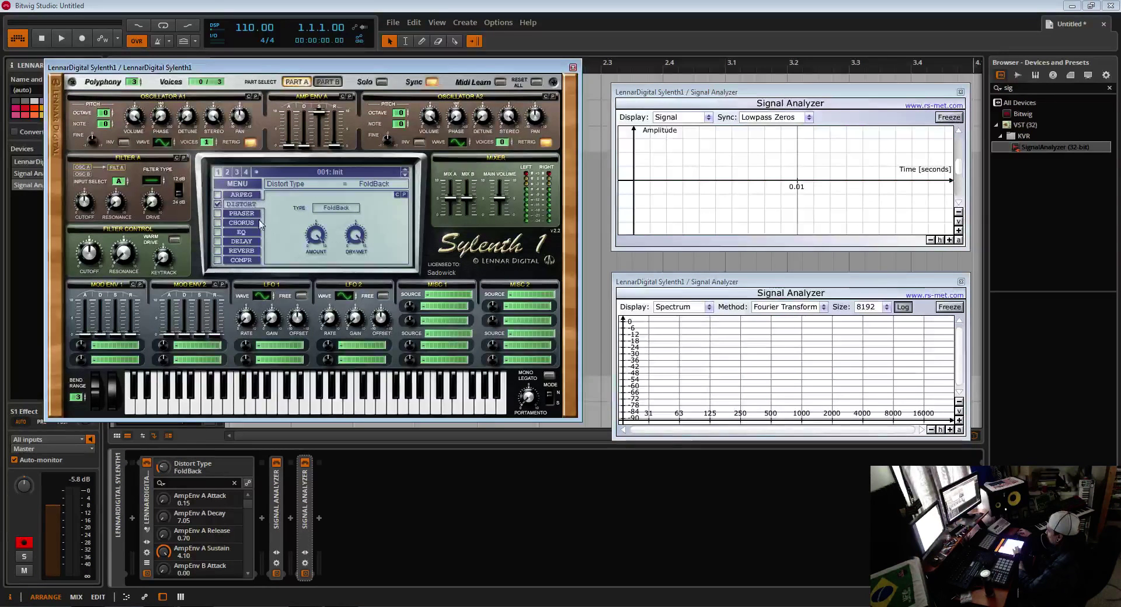
pyautogui.moveTo(318, 239); pyautogui.dragTo(320, 310)
pyautogui.moveTo(316, 237); pyautogui.dragTo(327, 206)
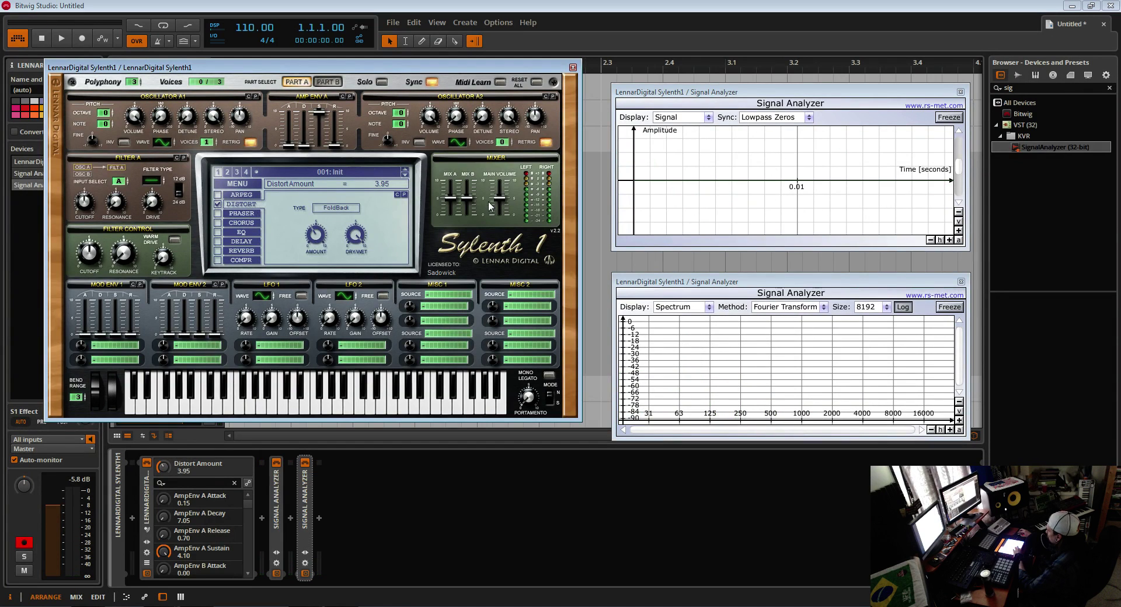
pyautogui.moveTo(315, 234); pyautogui.dragTo(312, 224)
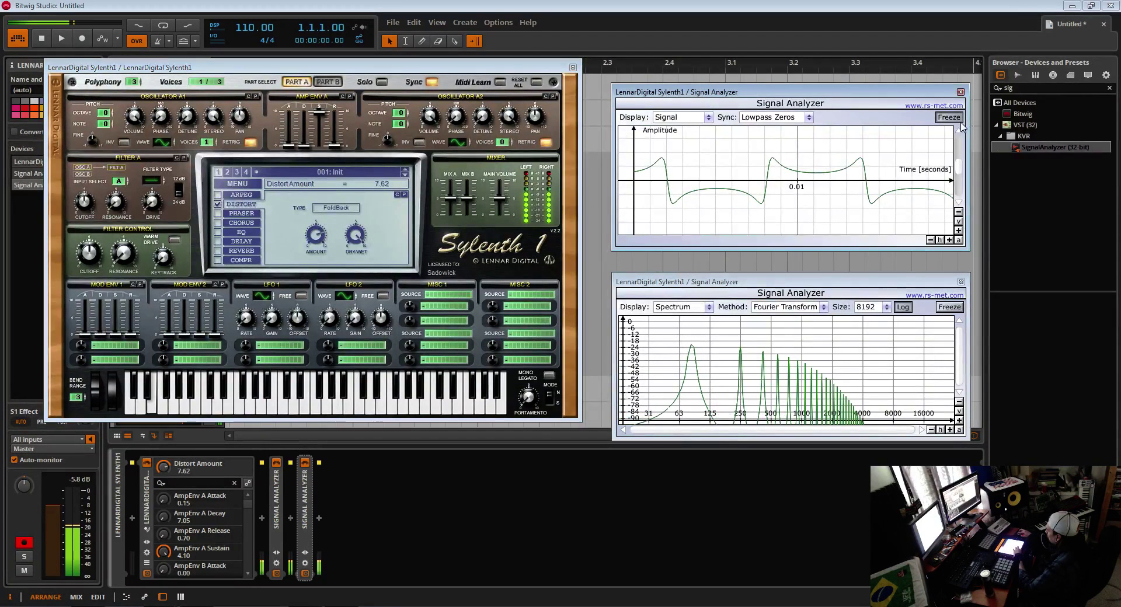
pyautogui.click(762, 199)
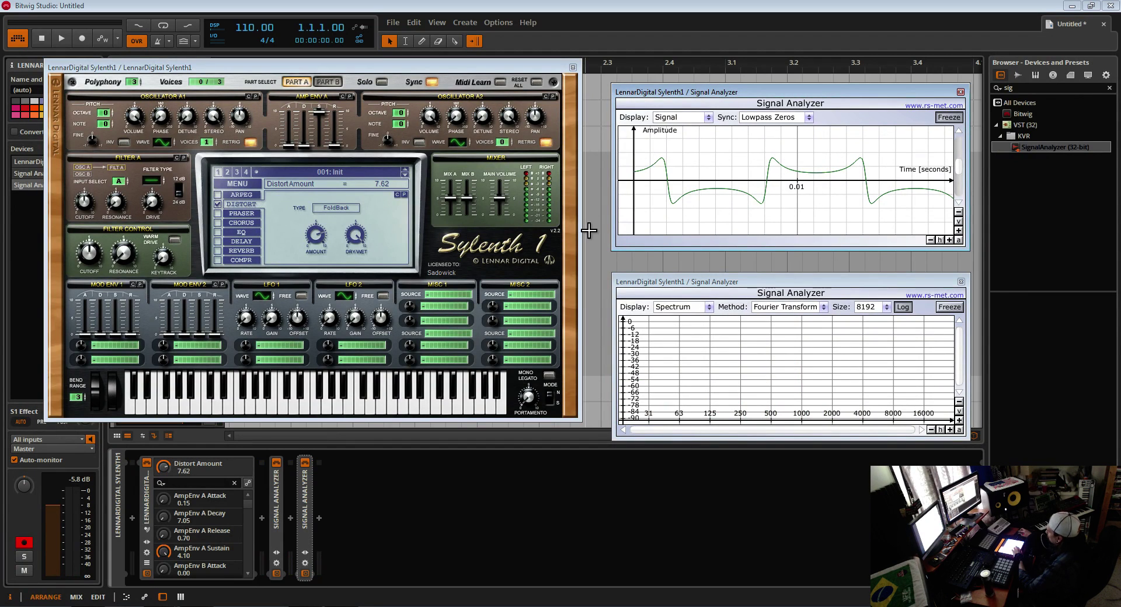
# Change the distortion type to Decimate and unfreeze the waveform display.
pyautogui.click(351, 218)
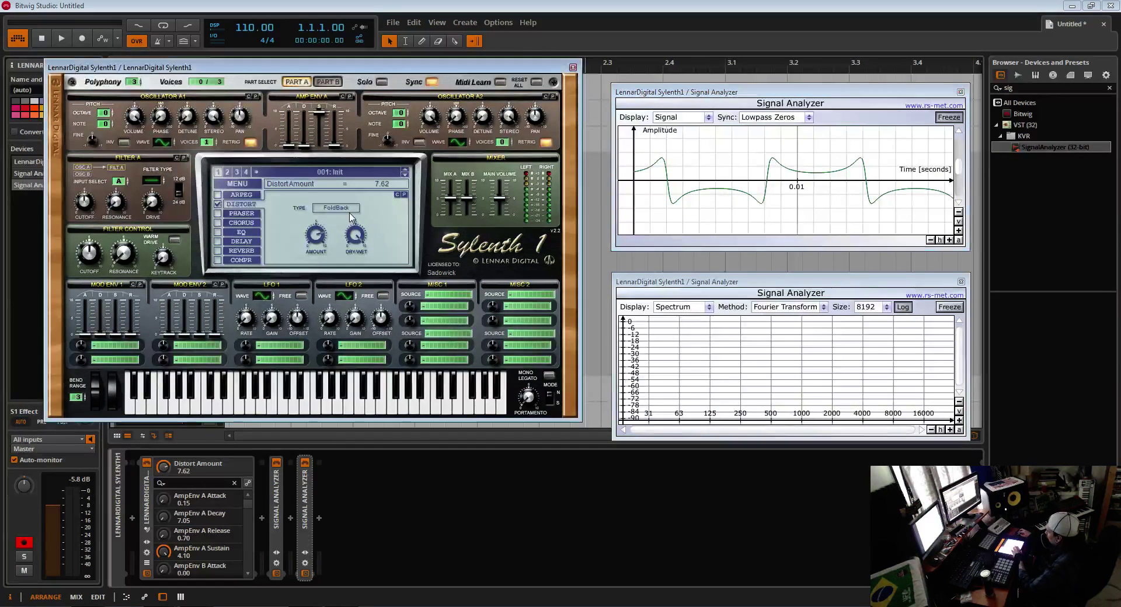
pyautogui.click(352, 209)
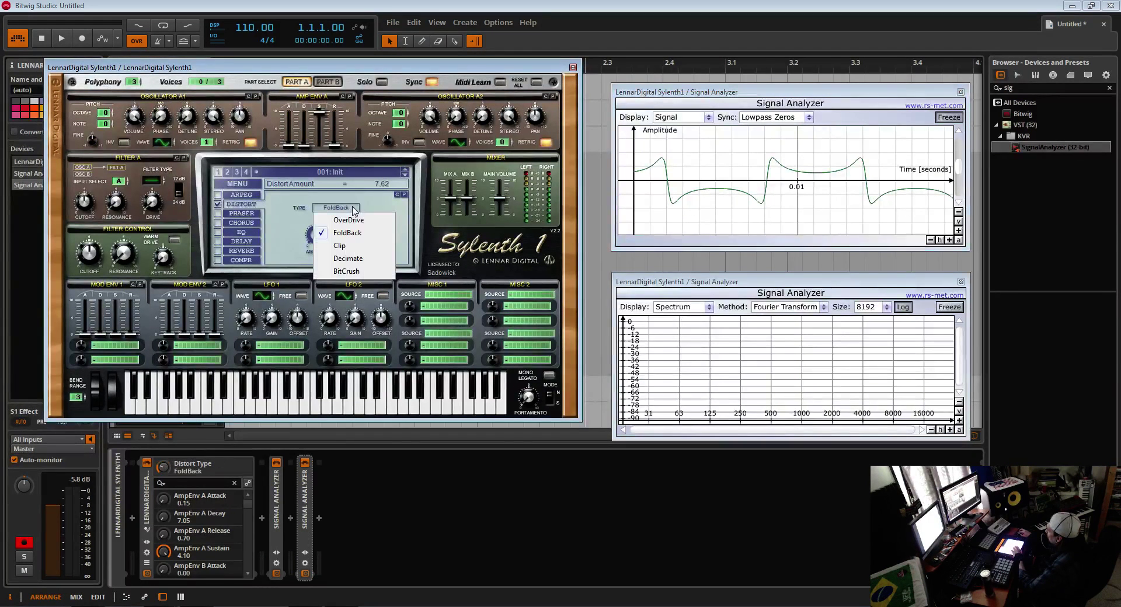
pyautogui.click(405, 196)
pyautogui.click(339, 208)
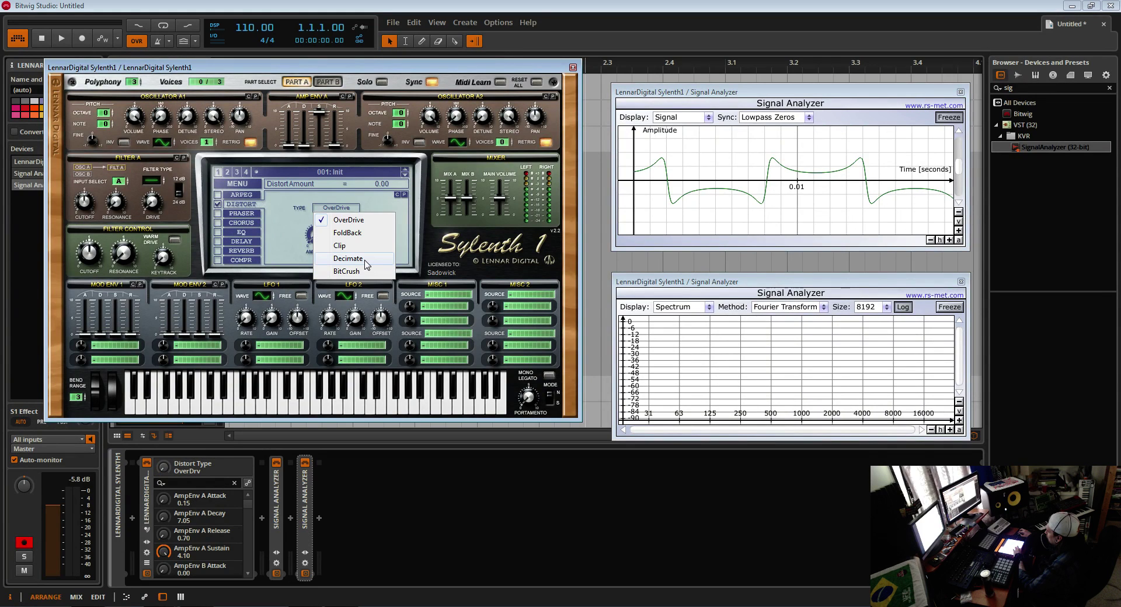
pyautogui.click(348, 258)
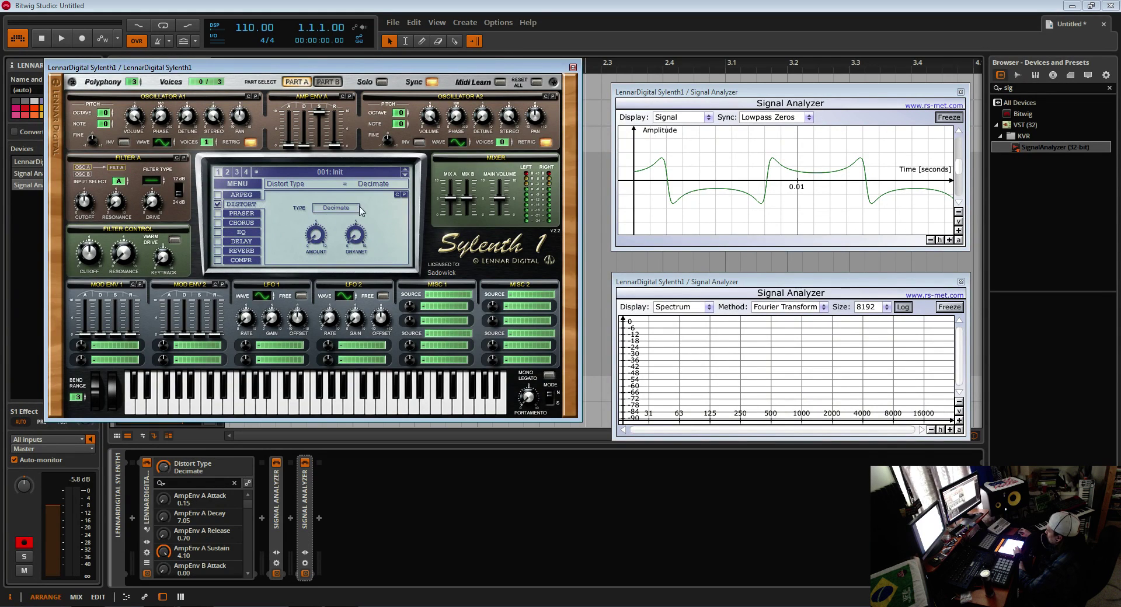
pyautogui.click(957, 118)
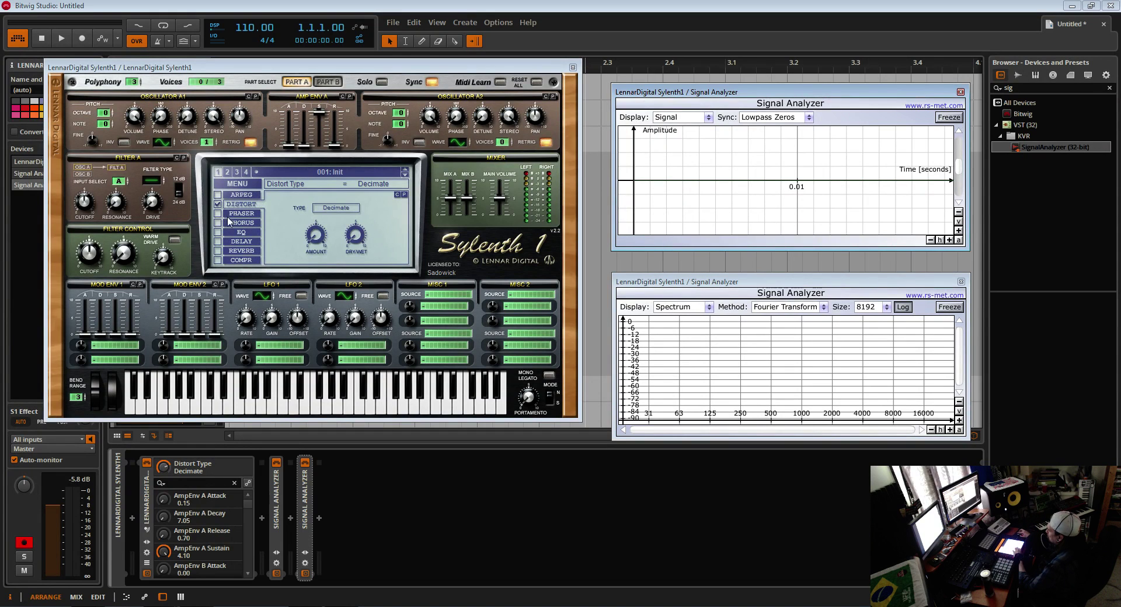
# Raise the Decimate distortion amount to 6.00, and lower it to 4.81.
pyautogui.moveTo(316, 242); pyautogui.dragTo(319, 217)
pyautogui.moveTo(337, 153); pyautogui.dragTo(344, 187)
pyautogui.click(357, 236)
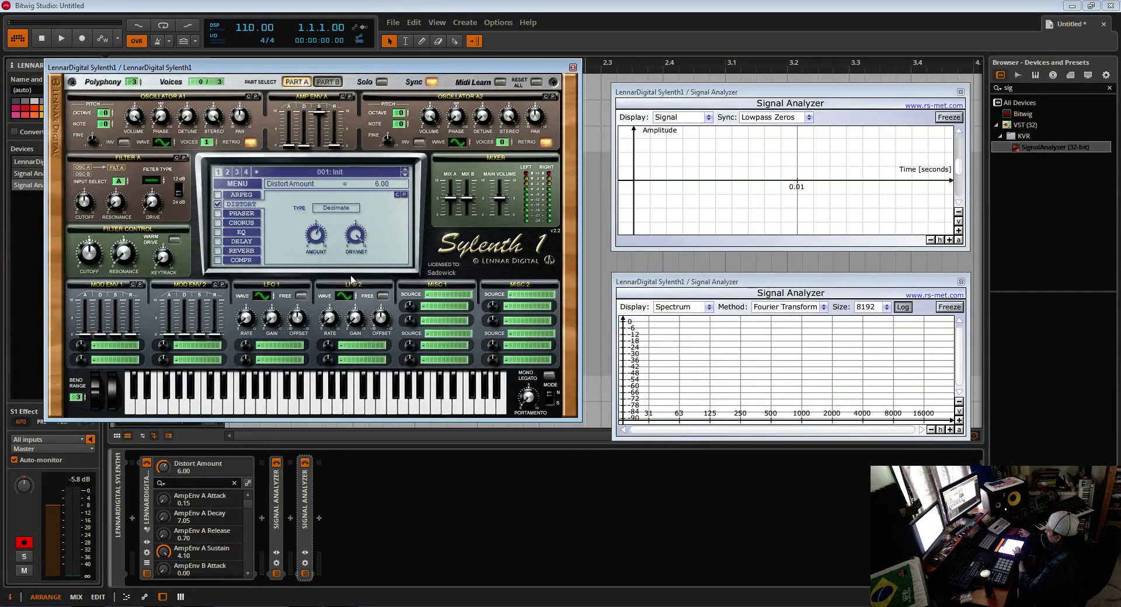
pyautogui.moveTo(318, 237); pyautogui.dragTo(323, 252)
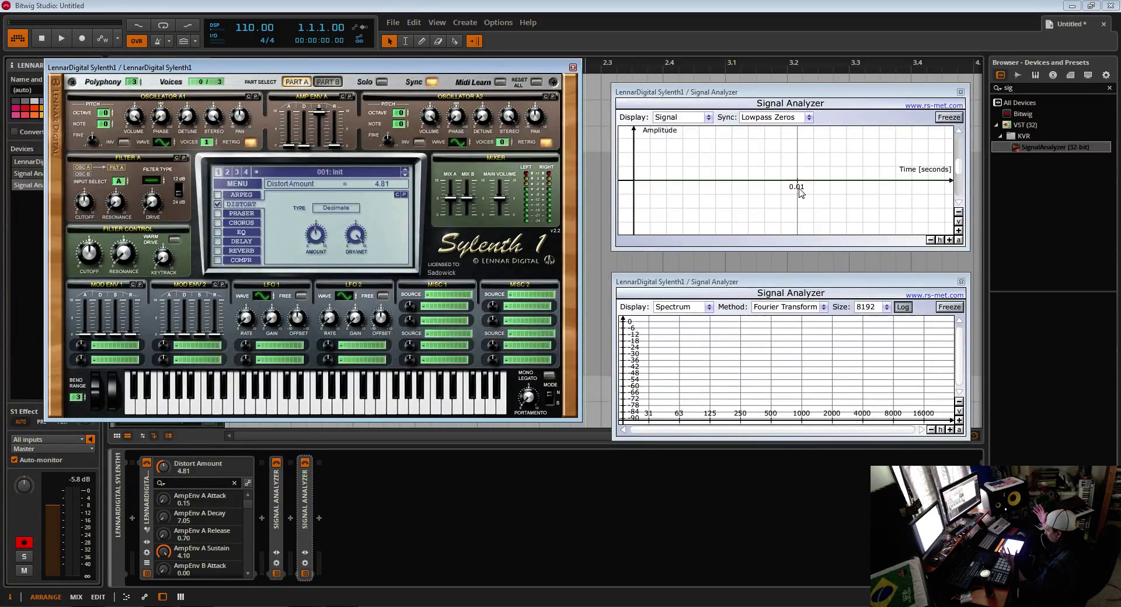
# Change the distortion type to BitCrush and set its amount to 6.24.
pyautogui.click(337, 208)
pyautogui.click(347, 275)
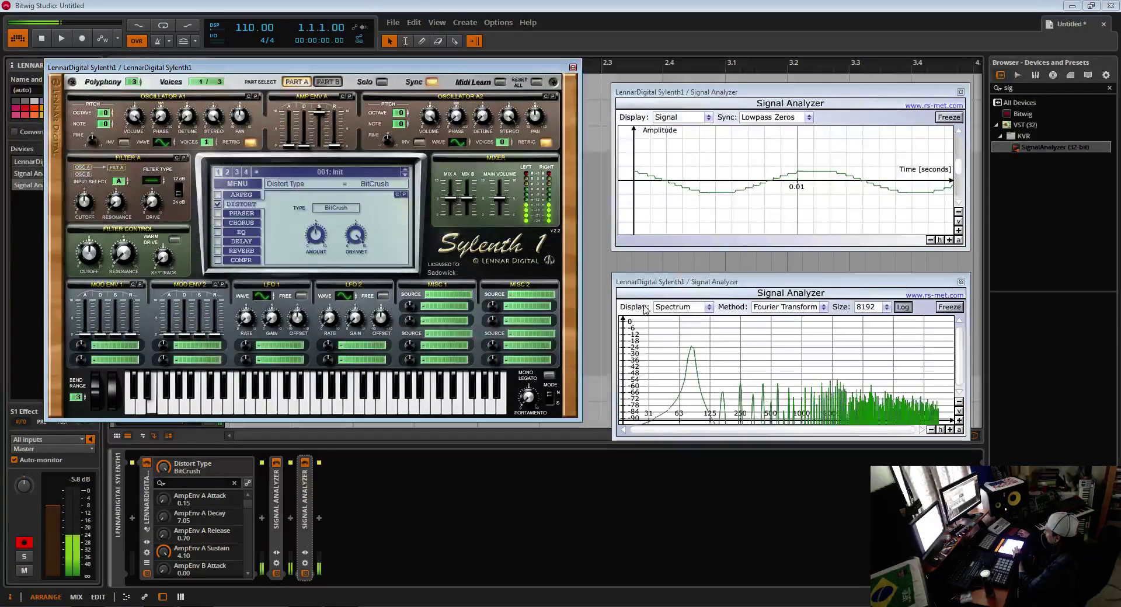
pyautogui.moveTo(314, 234); pyautogui.dragTo(327, 222)
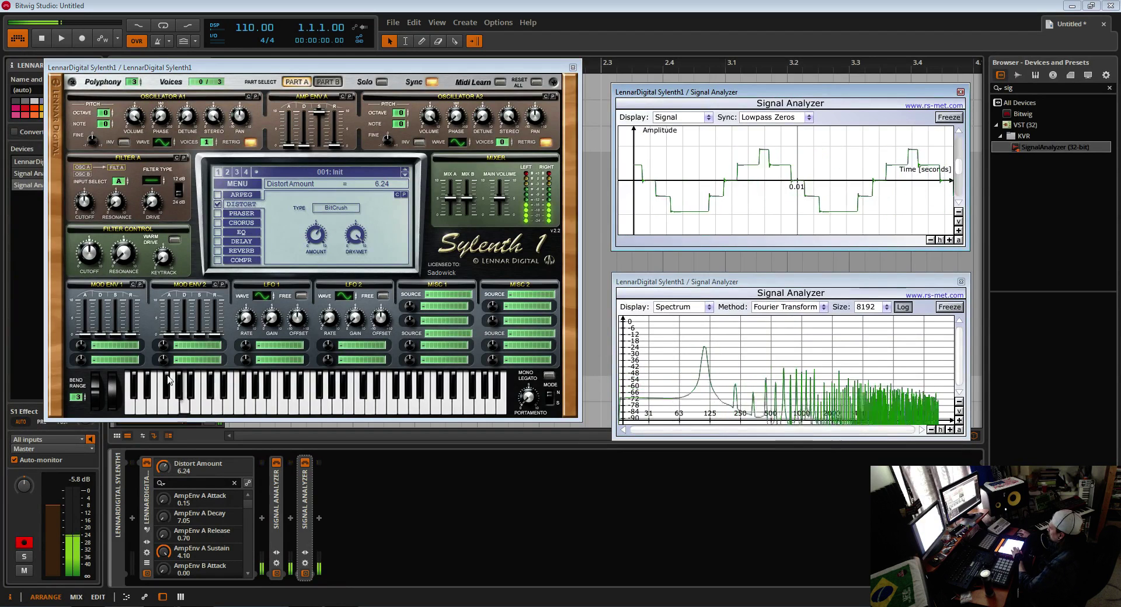
# Raise Sylenth1's main volume to 7.82 and briefly freeze the spectrum display to inspect the BitCrush harmonics.
pyautogui.moveTo(505, 201); pyautogui.dragTo(506, 188)
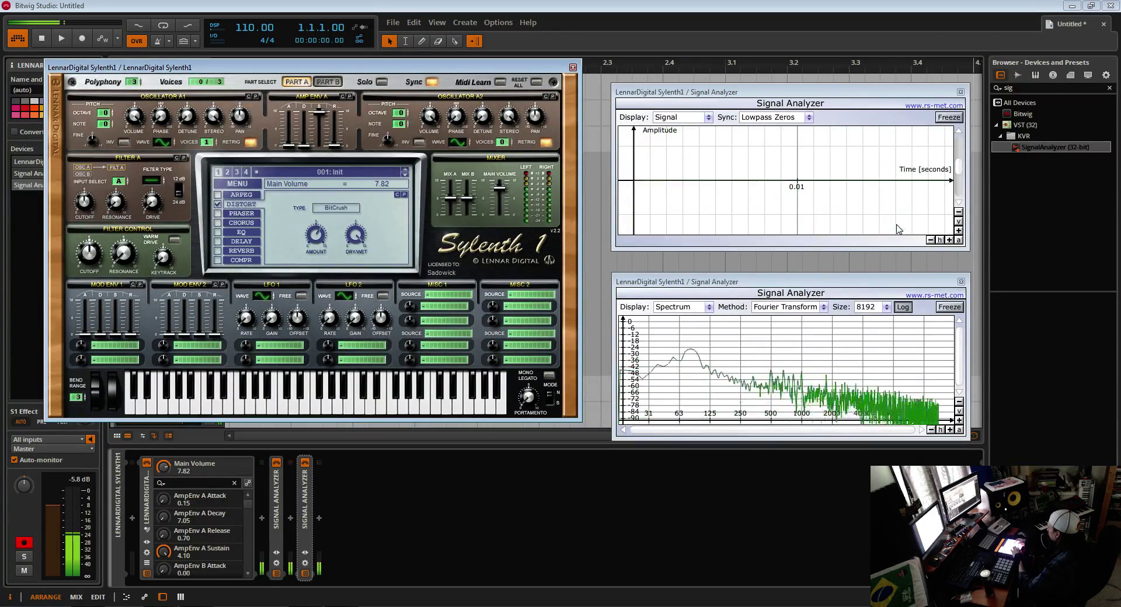
pyautogui.click(945, 307)
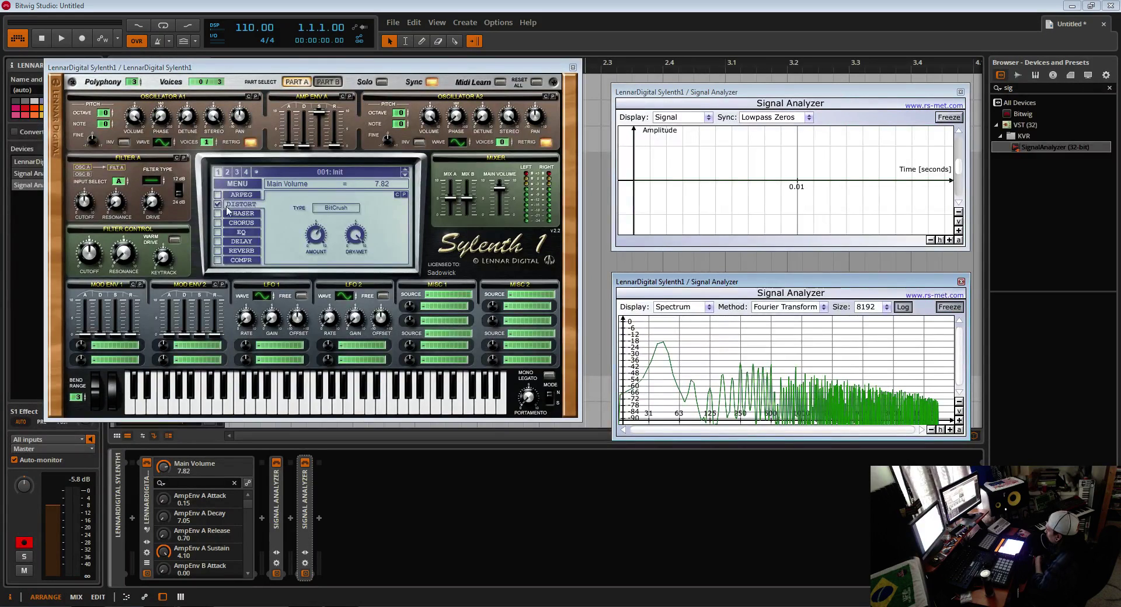
pyautogui.click(950, 307)
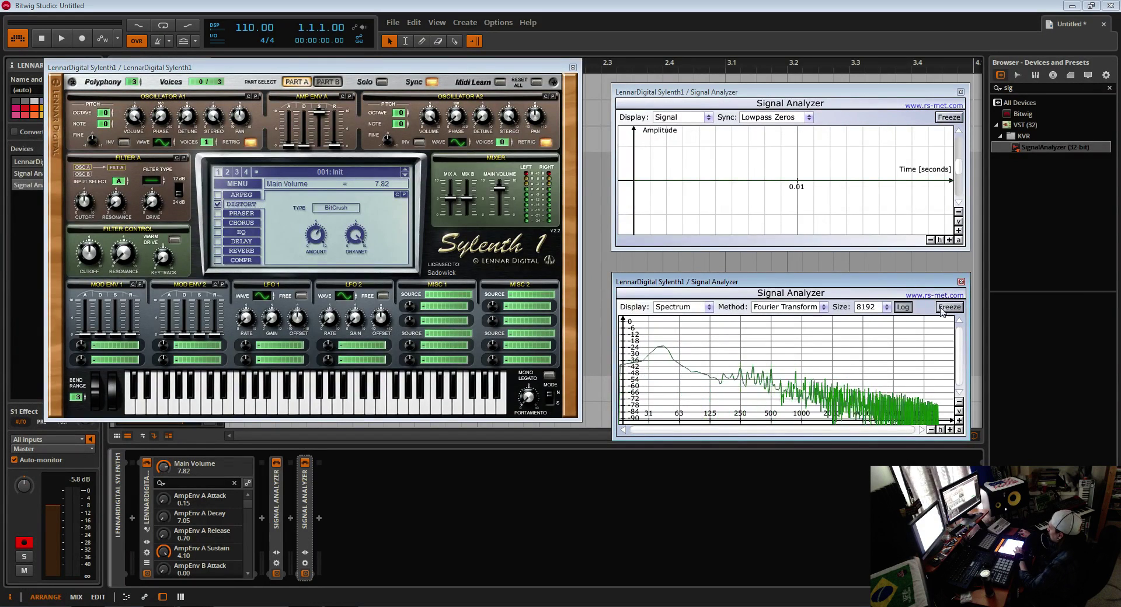
# Switch off the distortion effect and change Oscillator A1's waveform to sawtooth.
pyautogui.click(219, 204)
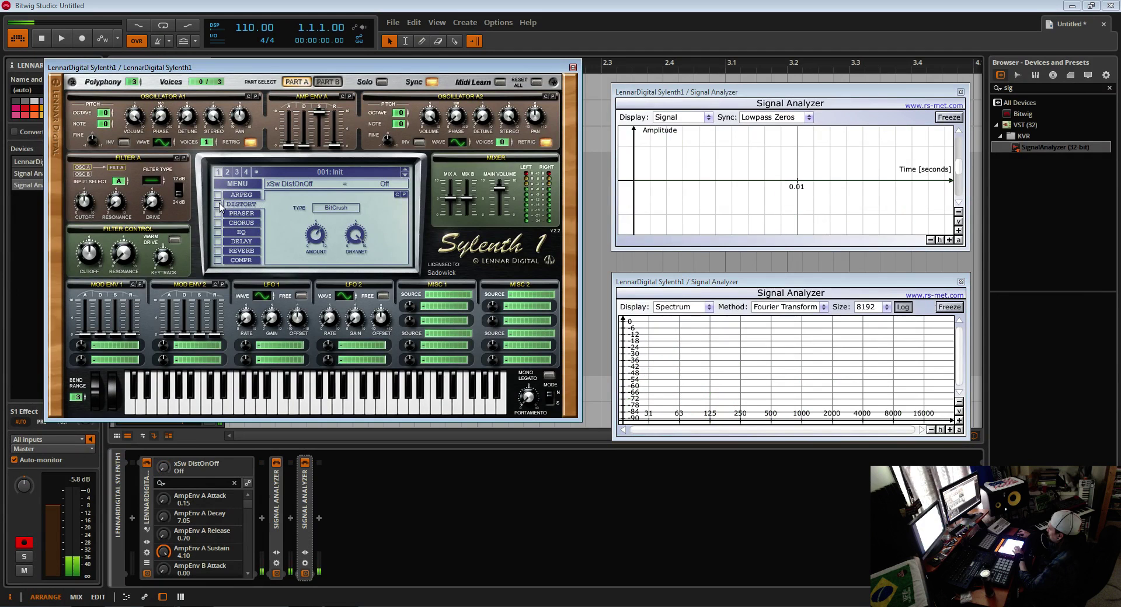
pyautogui.click(218, 204)
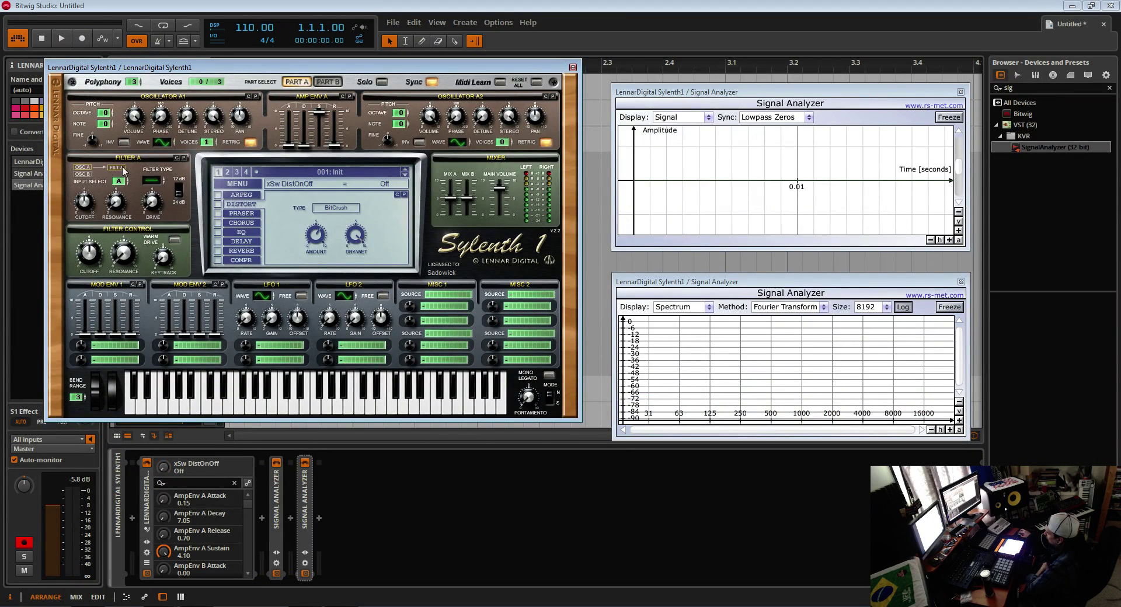
pyautogui.click(163, 142)
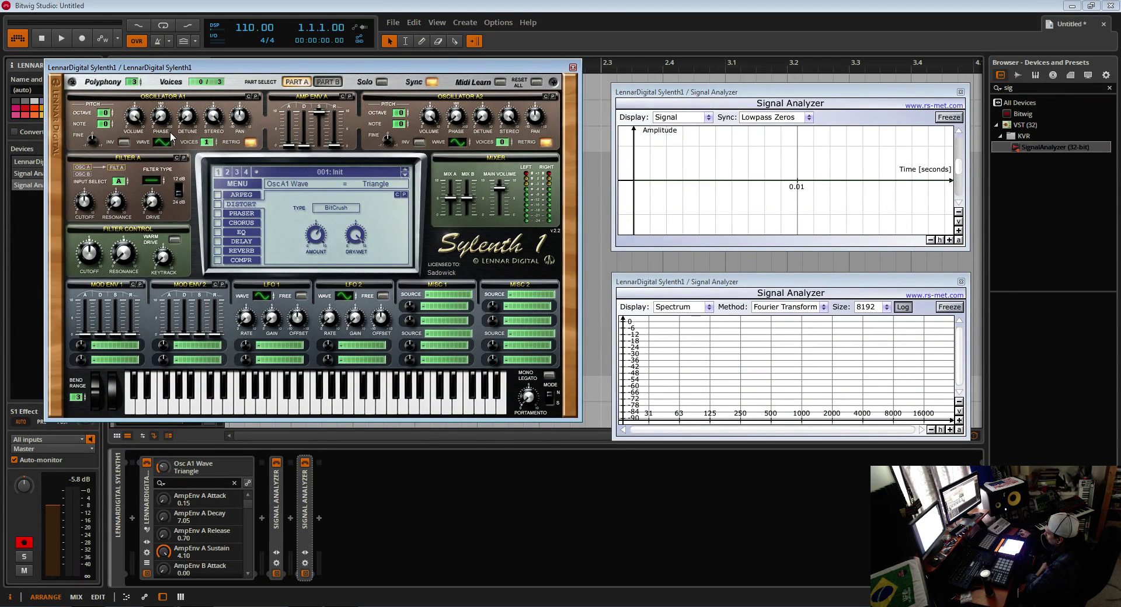
# Set Filter A to lowpass, with the filter control cutoff at 42.55 Hz and resonance at 8.05.
pyautogui.click(152, 180)
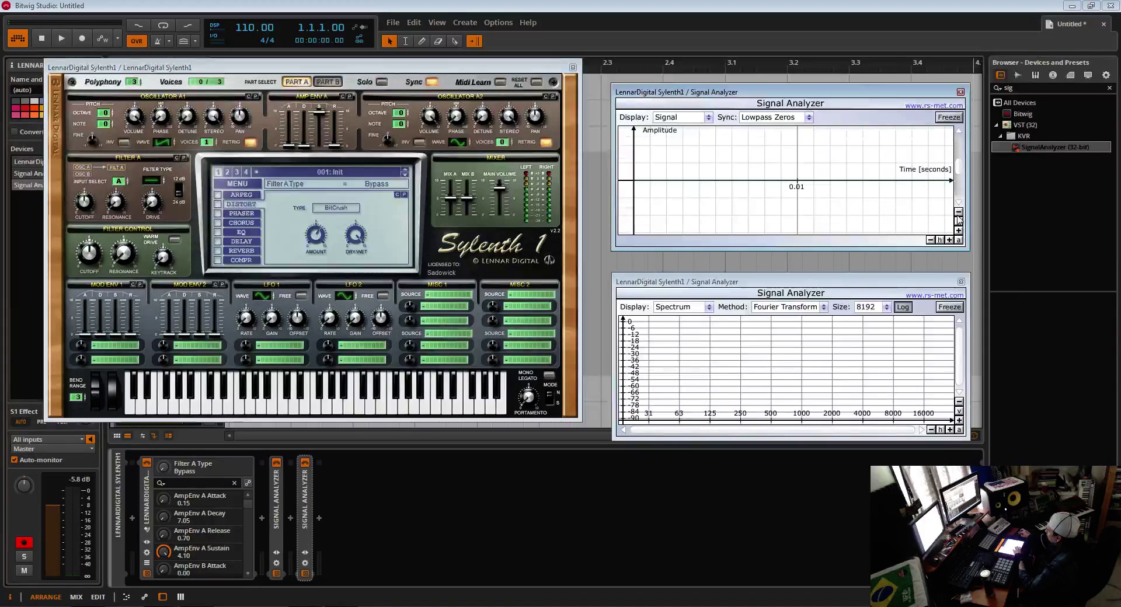
pyautogui.click(162, 184)
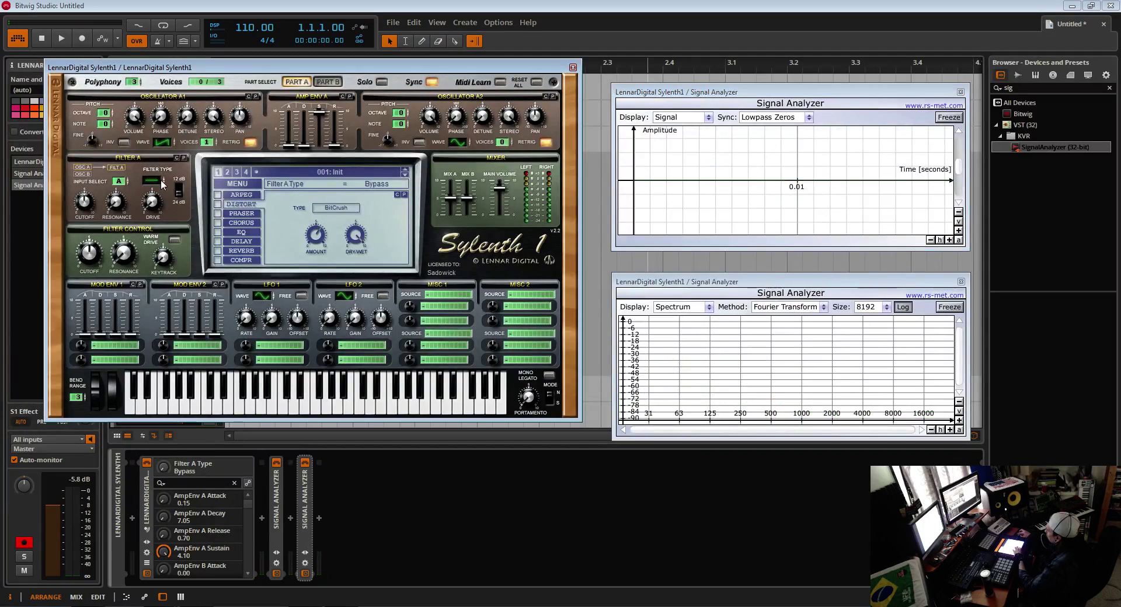
pyautogui.click(91, 263)
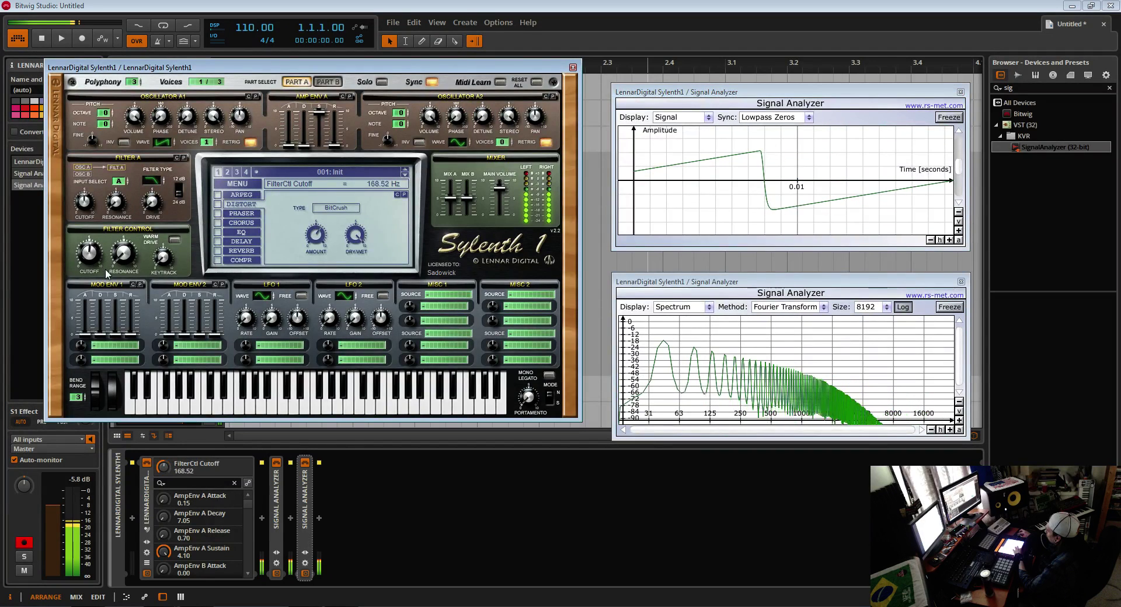
pyautogui.moveTo(106, 286); pyautogui.dragTo(109, 296)
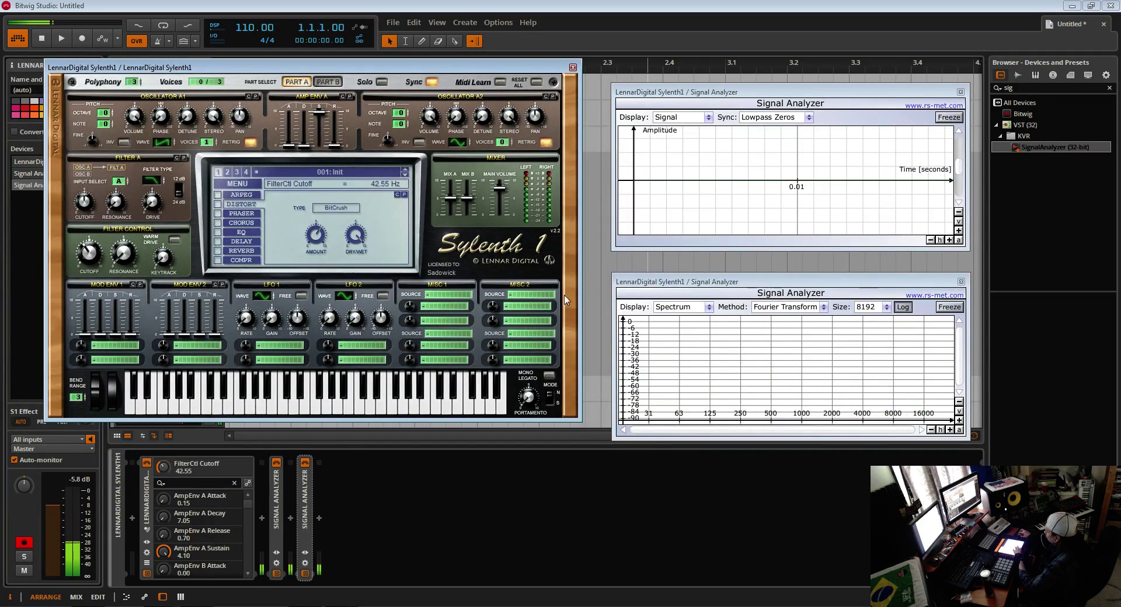
pyautogui.click(115, 255)
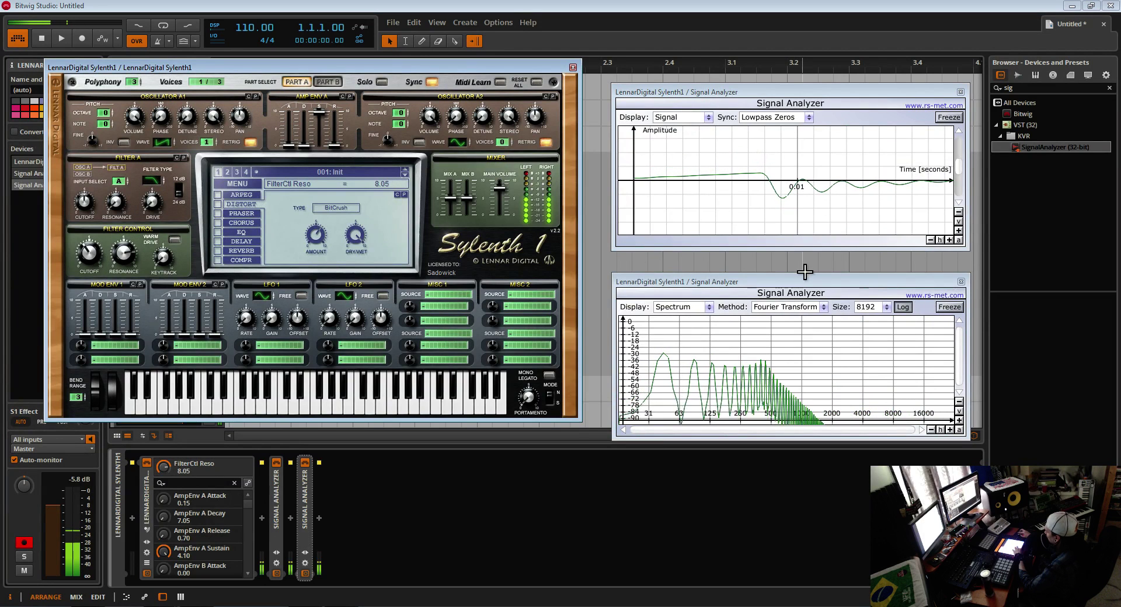
# Widen the waveform analyzer's time range to just over 0.08 seconds and set the filter control cutoff to 44.61 Hz.
pyautogui.click(931, 240)
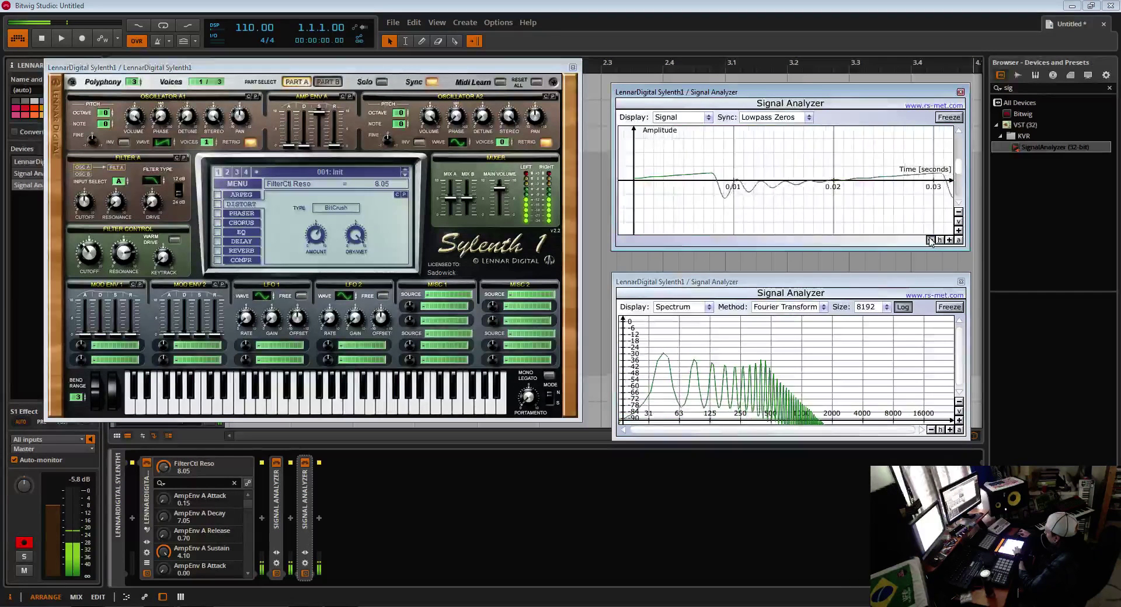
pyautogui.click(931, 240)
pyautogui.click(86, 249)
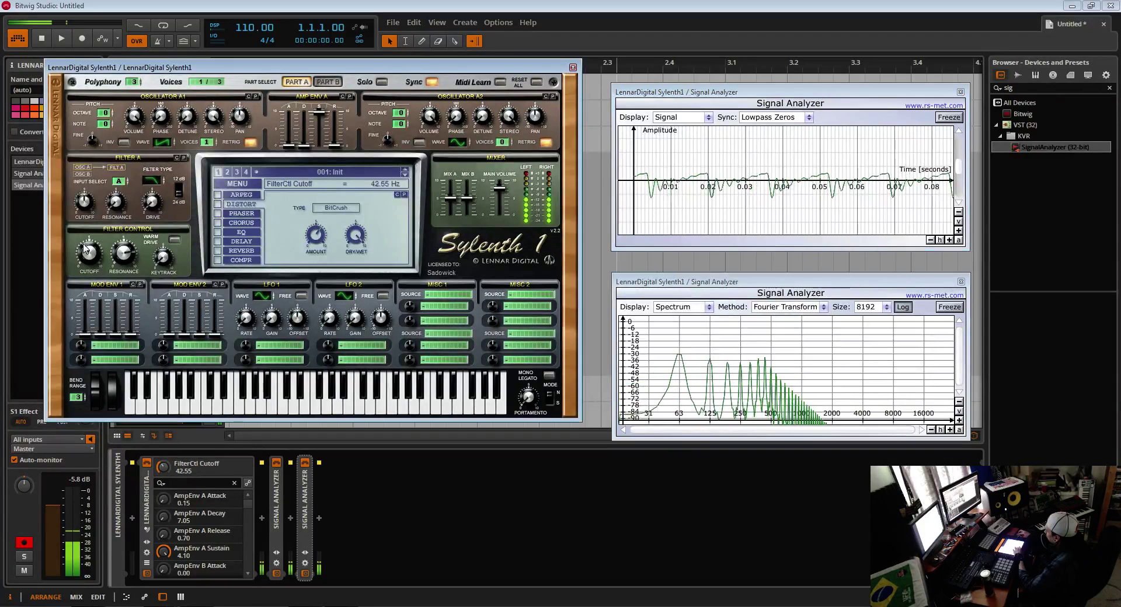
pyautogui.moveTo(86, 249)
pyautogui.mouseDown()
pyautogui.moveTo(93, 260)
pyautogui.moveTo(91, 248)
pyautogui.mouseUp()
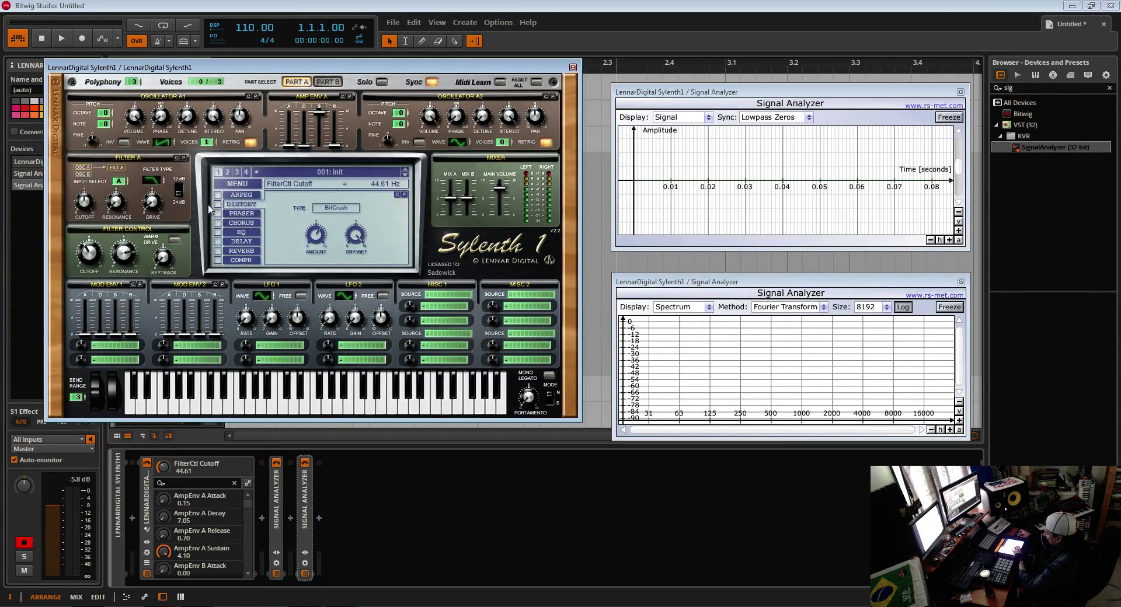
# Re-enable the distortion effect with the OverDrive type and set its amount to 6.62.
pyautogui.click(217, 203)
pyautogui.click(335, 208)
pyautogui.click(336, 219)
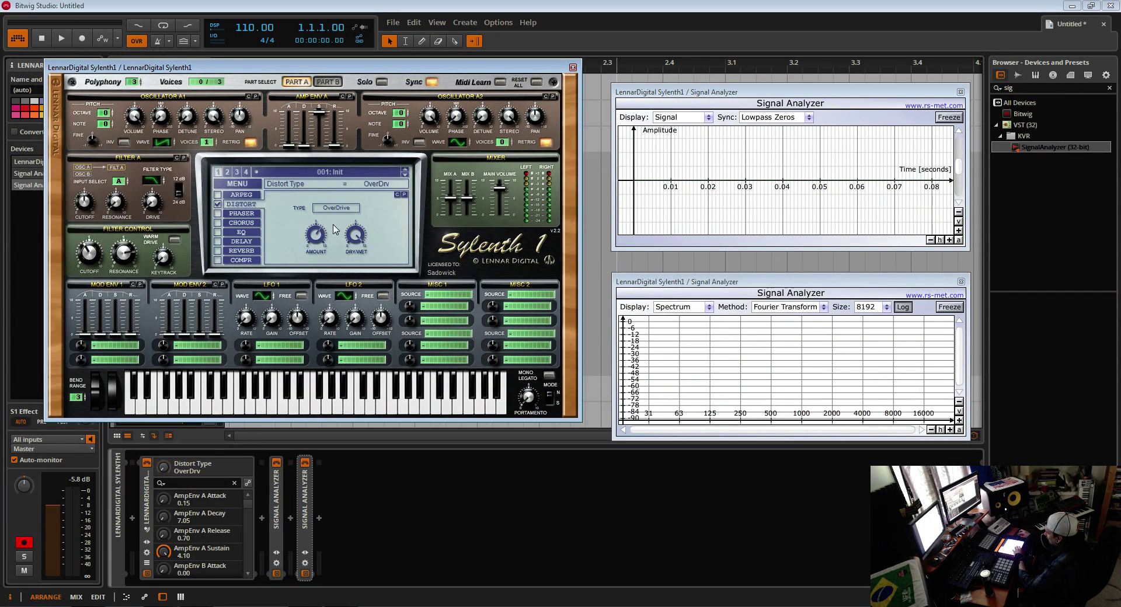
pyautogui.moveTo(323, 328); pyautogui.dragTo(329, 236)
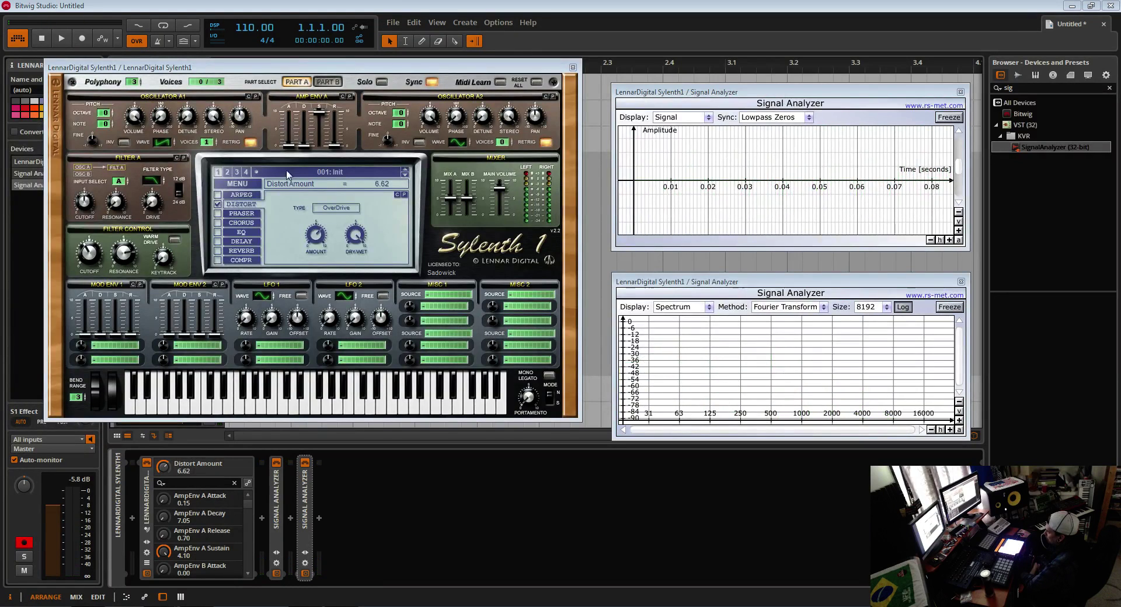
# Try Filter A's drive at 4.00 and return it to 0.00.
pyautogui.moveTo(152, 203); pyautogui.dragTo(157, 187)
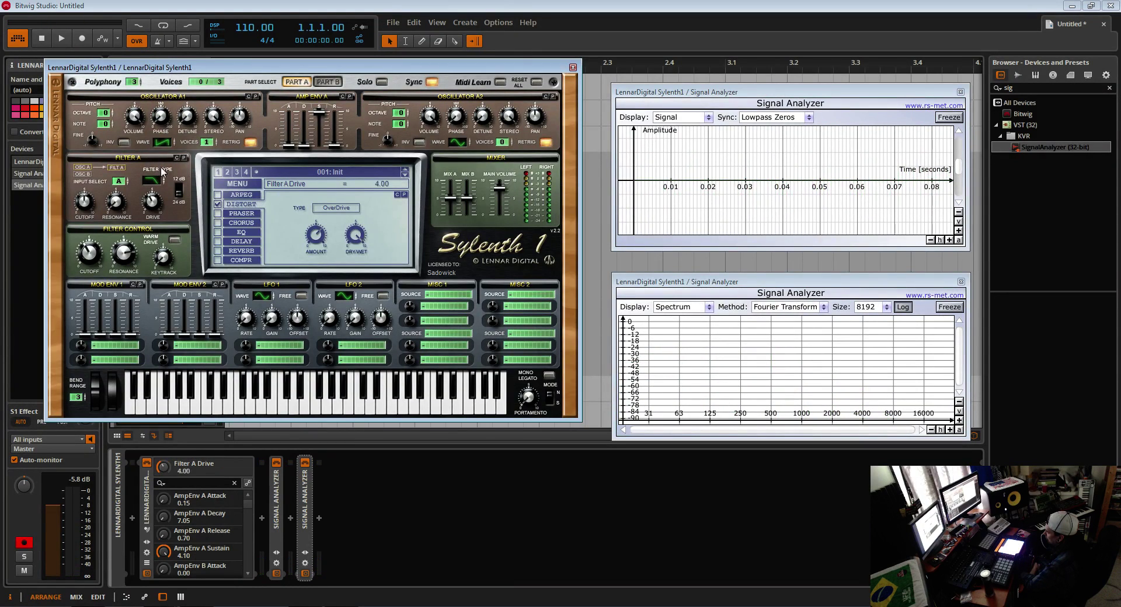
pyautogui.moveTo(152, 208)
pyautogui.mouseDown()
pyautogui.moveTo(174, 196)
pyautogui.moveTo(174, 178)
pyautogui.moveTo(171, 213)
pyautogui.mouseUp()
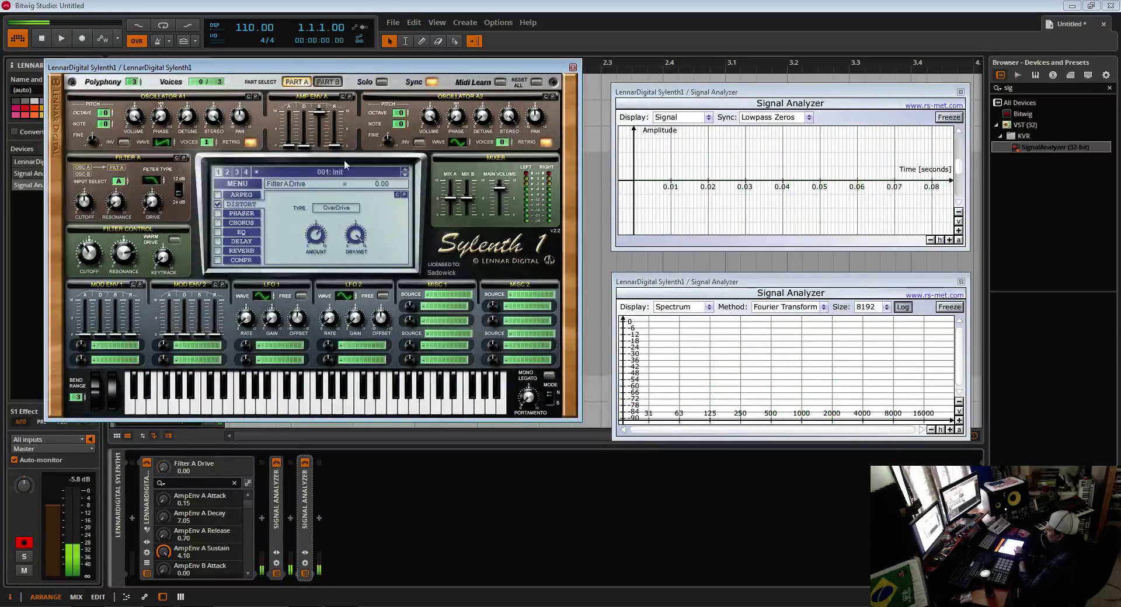